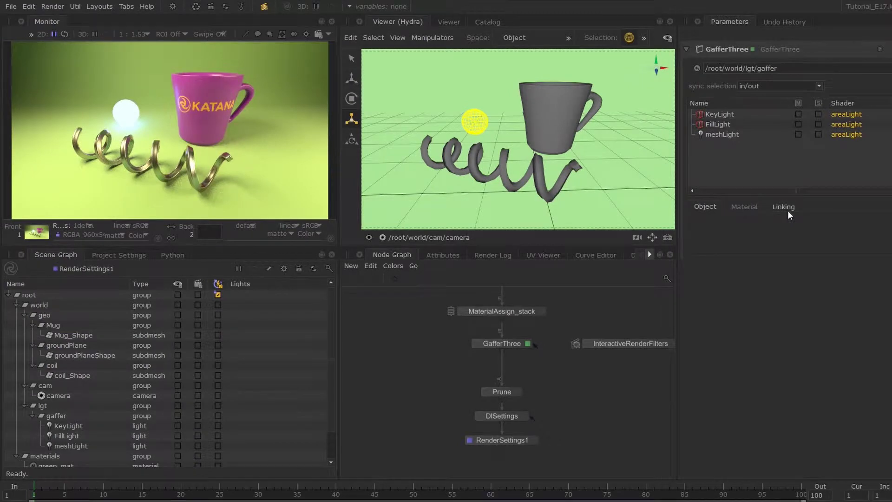
Add a 3Delight area light and raise it beside the mug, viewed through the perspective camera.
right_click(716, 148)
mouse_move(748, 173)
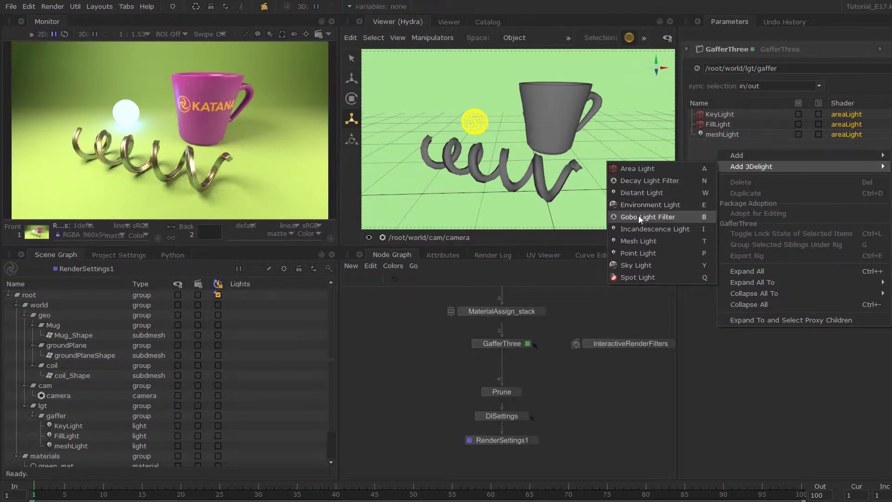
left_click(646, 167)
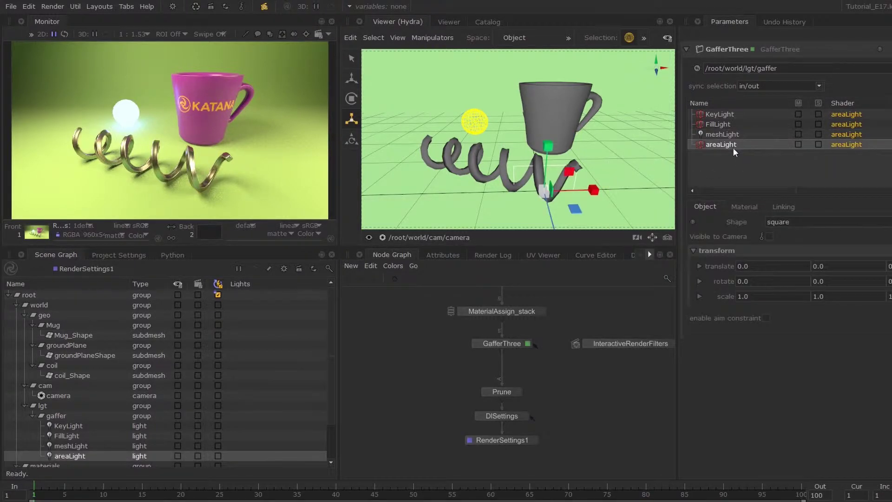
left_click_drag(549, 184, 529, 132)
left_click(392, 240)
left_click(409, 272)
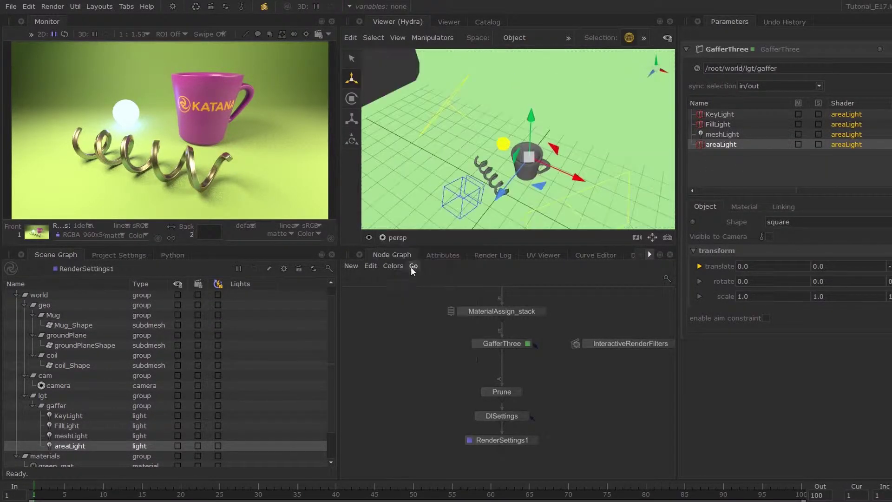
left_click_drag(516, 178, 506, 125, "alt")
Stretch the area light wider along X, tilt it down toward the mug, and raise it higher.
key("r")
mouse_move(540, 156)
left_mouse_down()
mouse_move(571, 156)
mouse_move(534, 139)
left_mouse_up()
key("e")
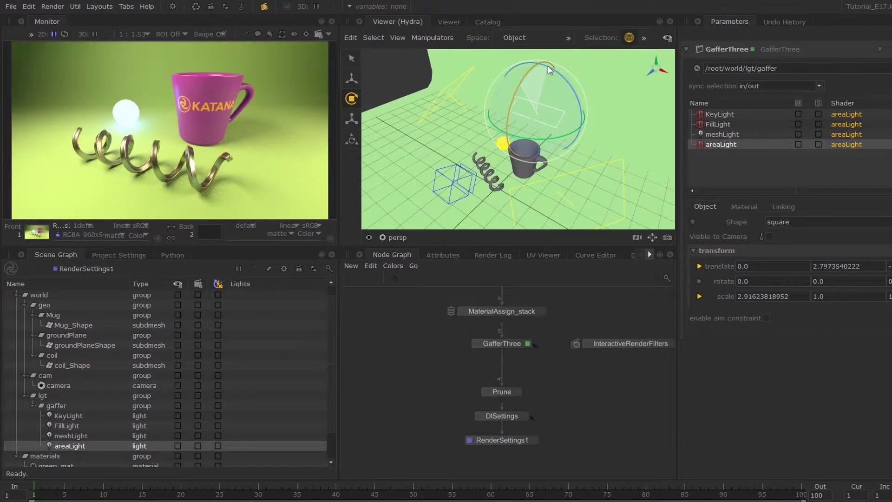
left_click_drag(548, 66, 585, 135)
key("w")
left_click_drag(539, 84, 418, 139)
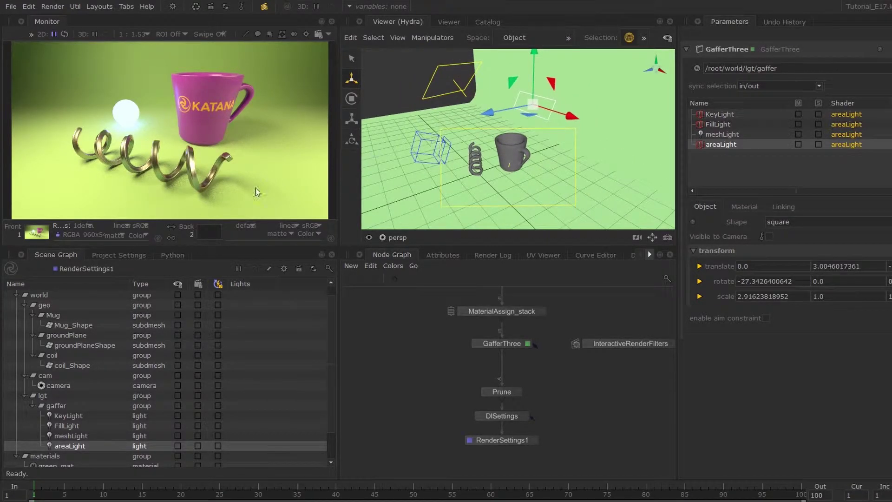
Enable lights for the world hierarchy and start a live render of RenderSettings1 in the Monitor.
left_click(218, 295)
right_click(493, 439)
left_click(520, 371)
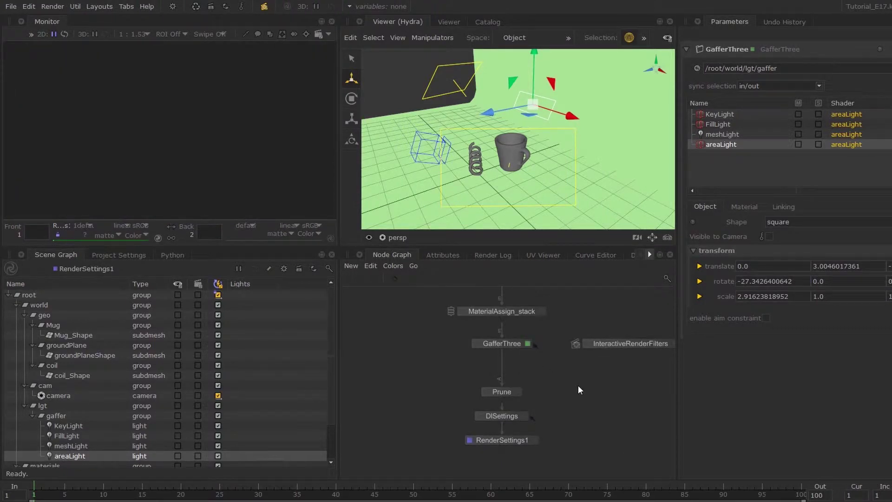
Scale the area light taller to roughly 2.92 by 1.52.
key("e")
key("r")
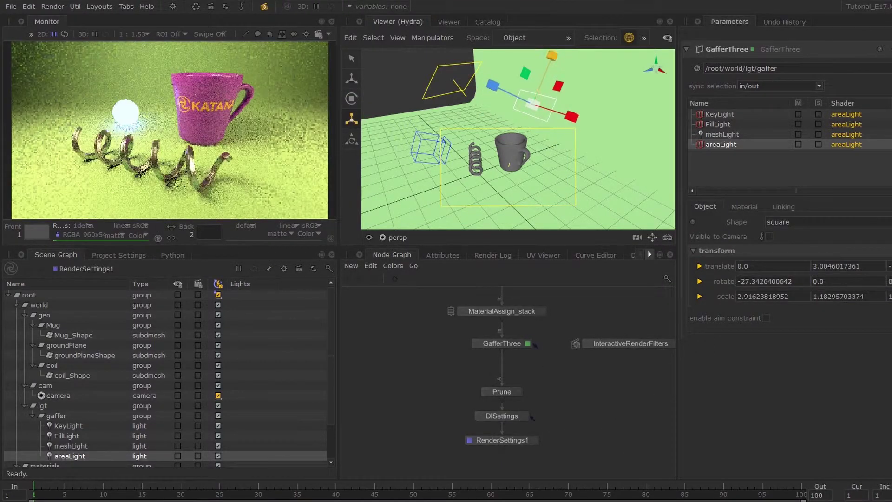
left_click_drag(552, 56, 554, 46)
left_click_drag(529, 81, 556, 138, "alt")
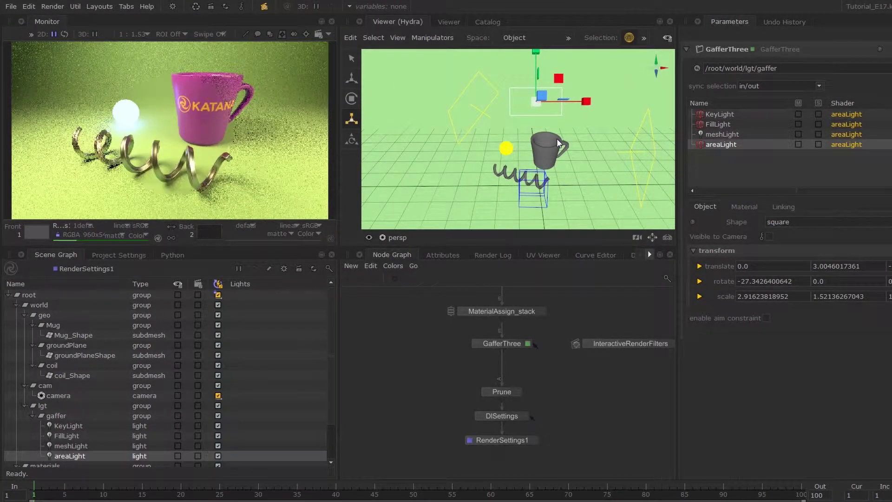
Add a master material named mm to the gaffer rig.
right_click(715, 159)
mouse_move(737, 166)
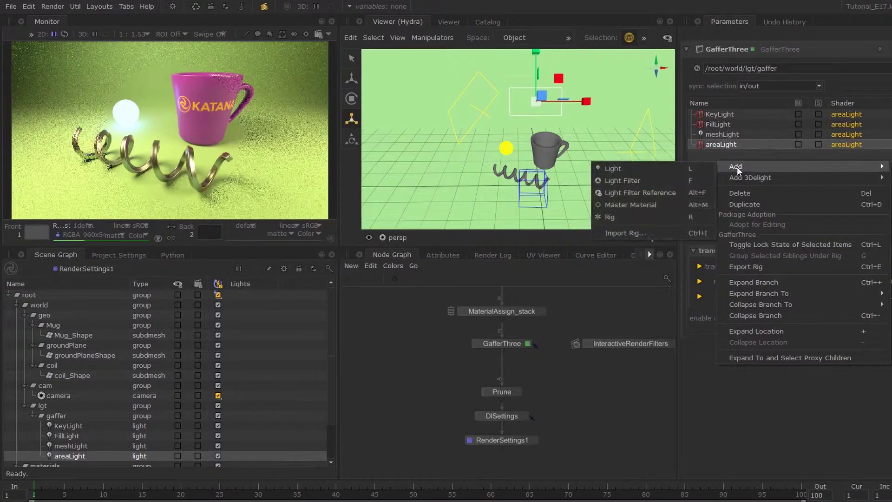
left_click(642, 205)
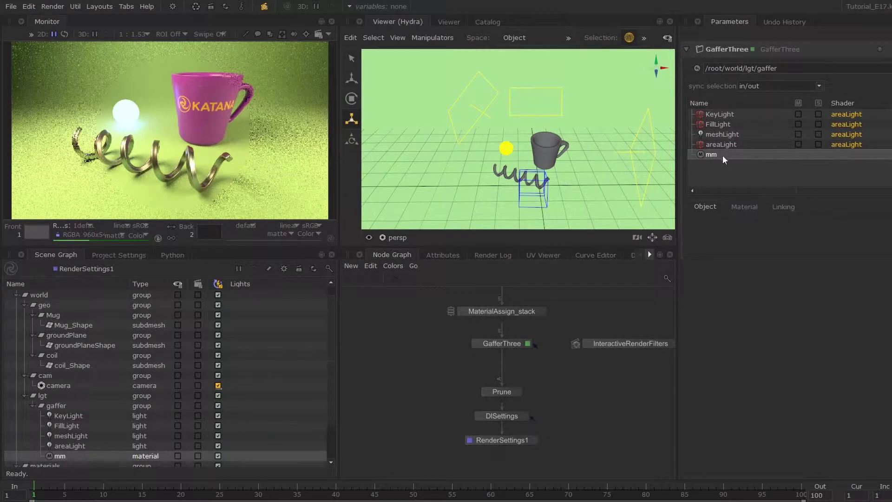
left_click(737, 208)
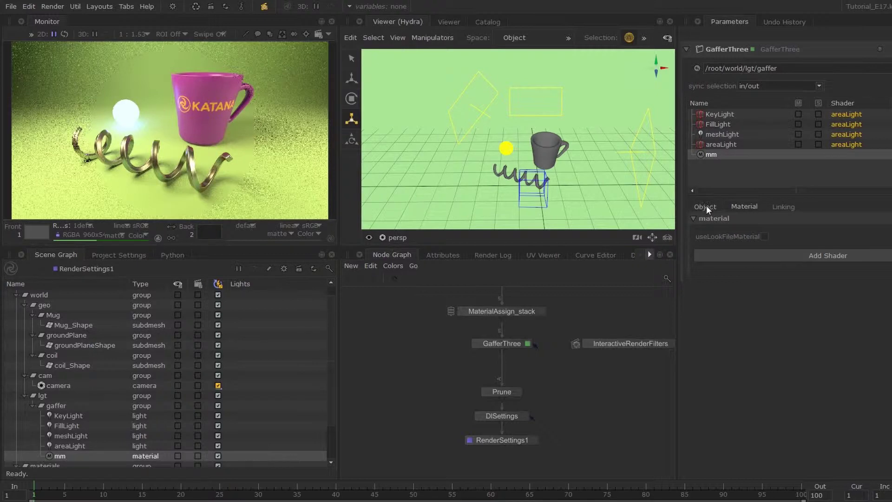
left_click(775, 208)
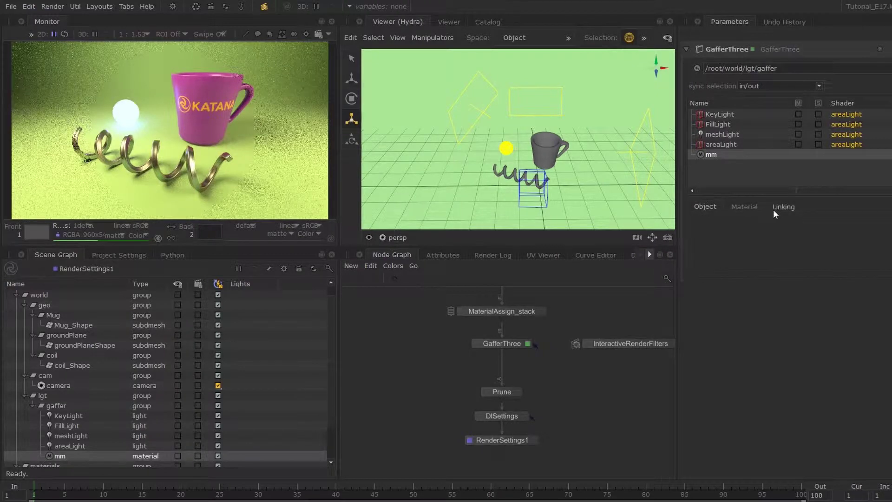
left_click(745, 207)
Give mm a dlLightShader areaLight shader and expand its parameters.
left_click(837, 257)
left_click(722, 279)
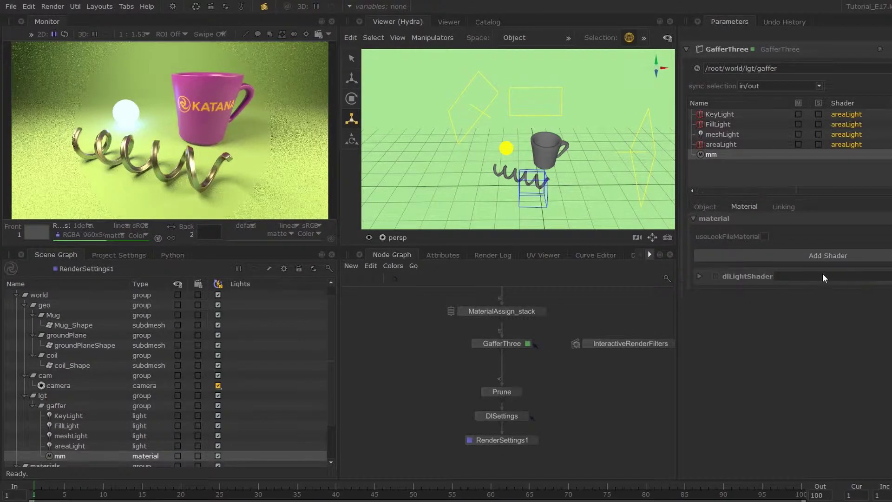
left_click(821, 273)
left_click(802, 310)
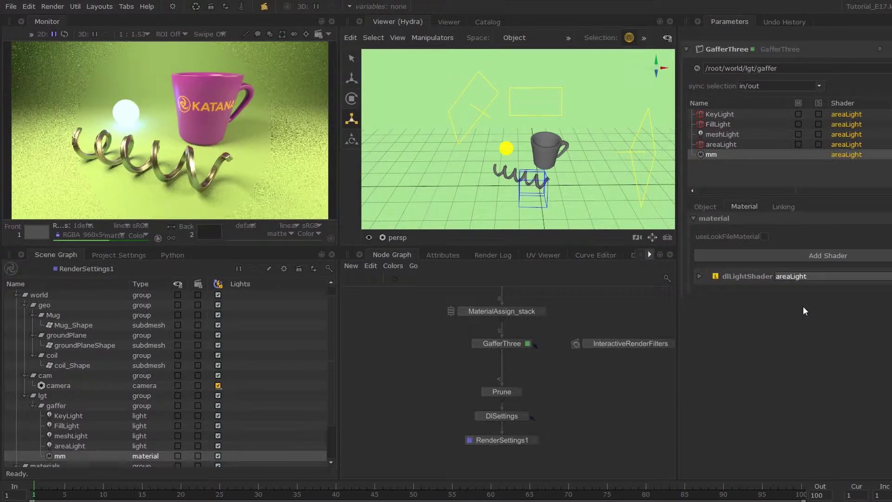
left_click(698, 275)
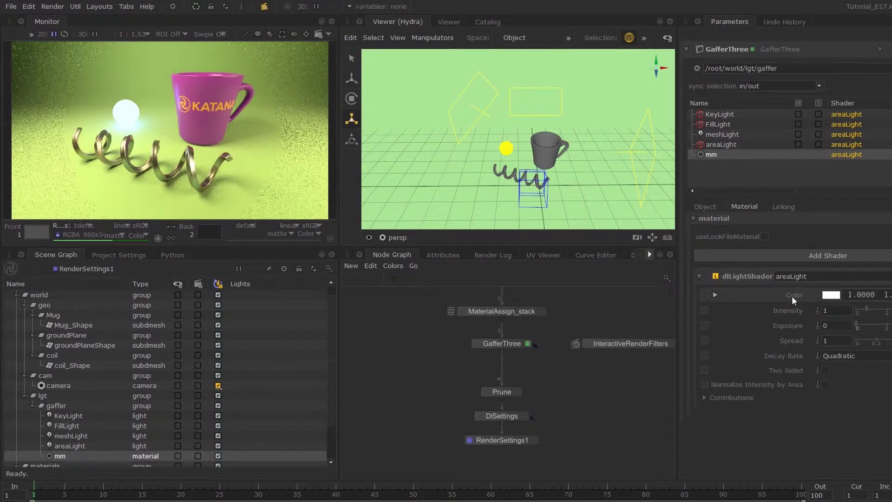
Set mm's light colour to a warm orange-yellow (0.955, 0.701, 0.263).
left_click(832, 295)
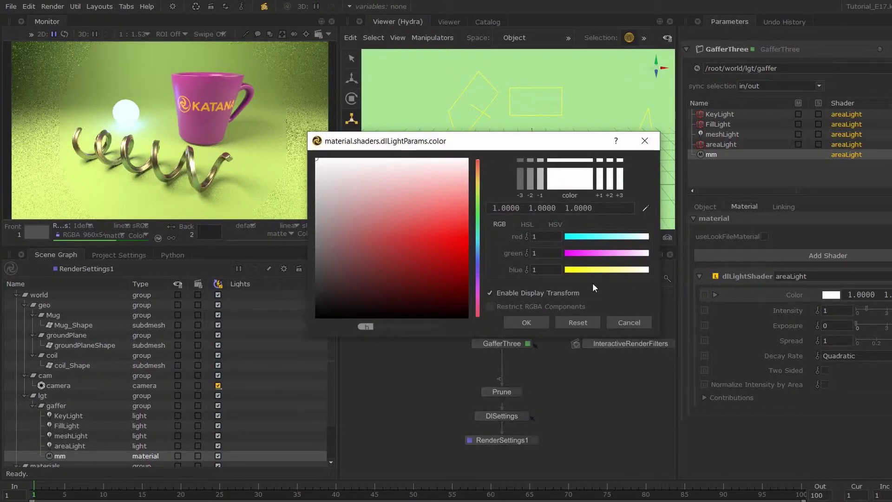
mouse_move(458, 207)
left_mouse_down()
mouse_move(456, 186)
mouse_move(476, 183)
mouse_move(455, 195)
left_mouse_up()
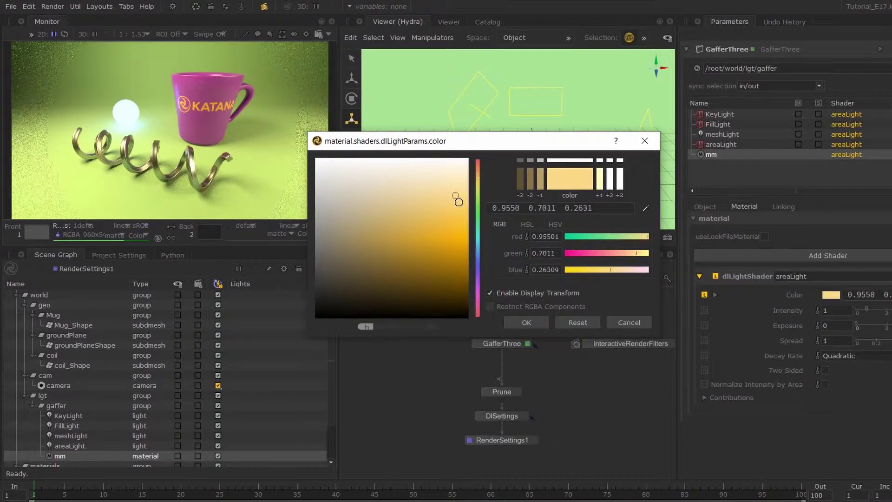
left_click(517, 319)
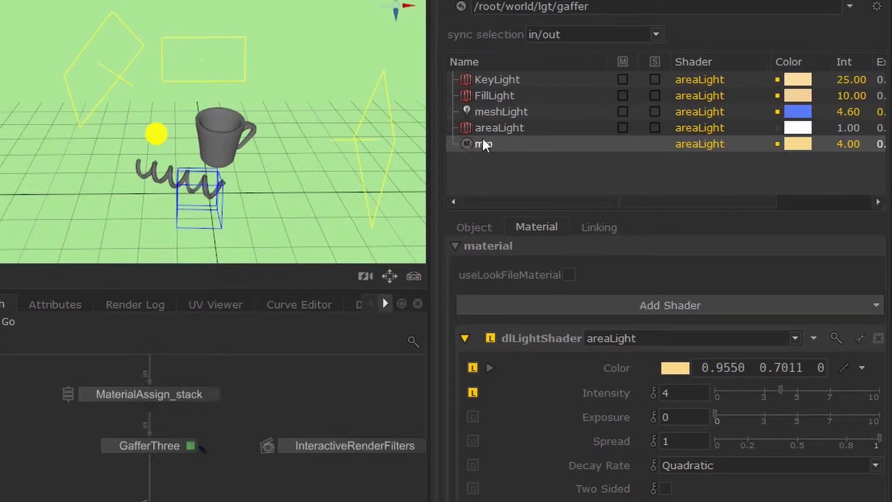
Assign /root/world/lgt/gaffer/mm as the area light's shader.
left_click(698, 127)
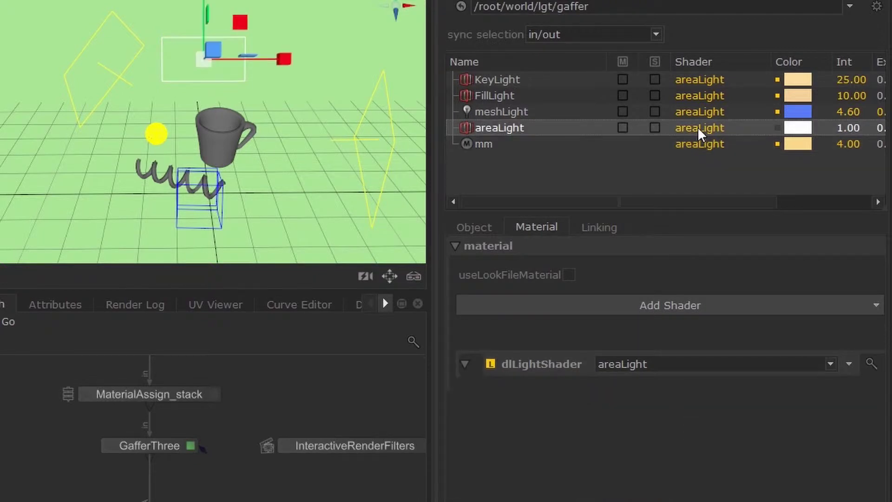
left_click(699, 127)
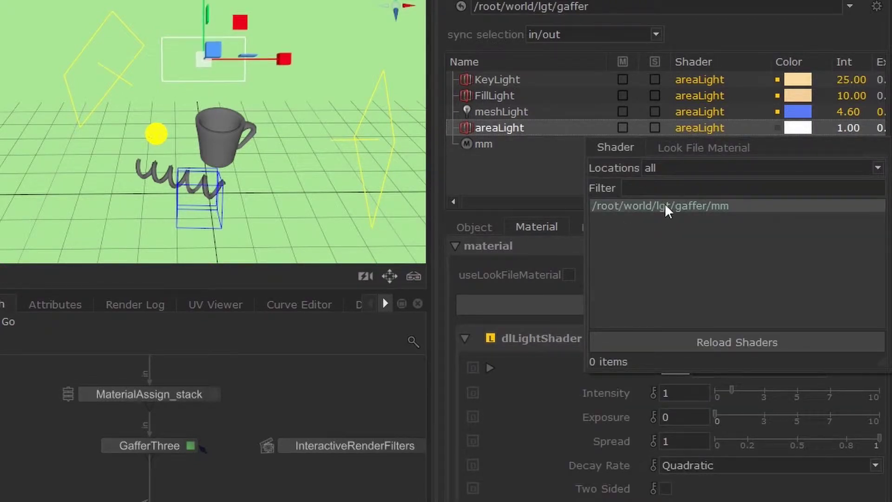
left_click(692, 205)
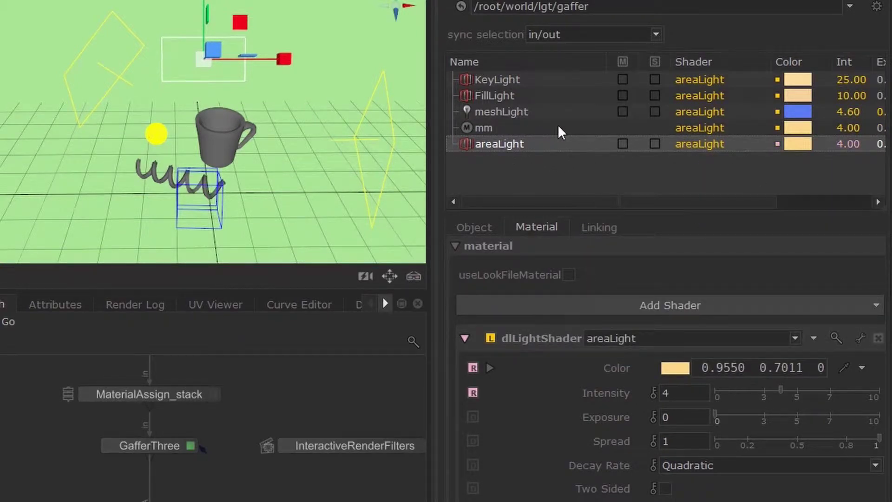
Try mm's intensity at 6, then begin setting it back to 4.
left_click(517, 129)
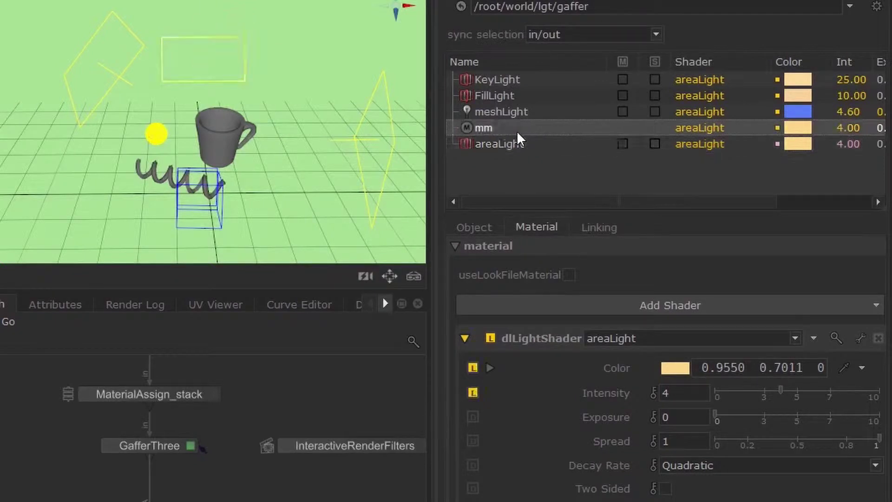
left_click(683, 393)
type("6")
left_click(676, 393)
Finish mm's intensity at 4 and duplicate the area light into areaLight1 and areaLight2.
type("4")
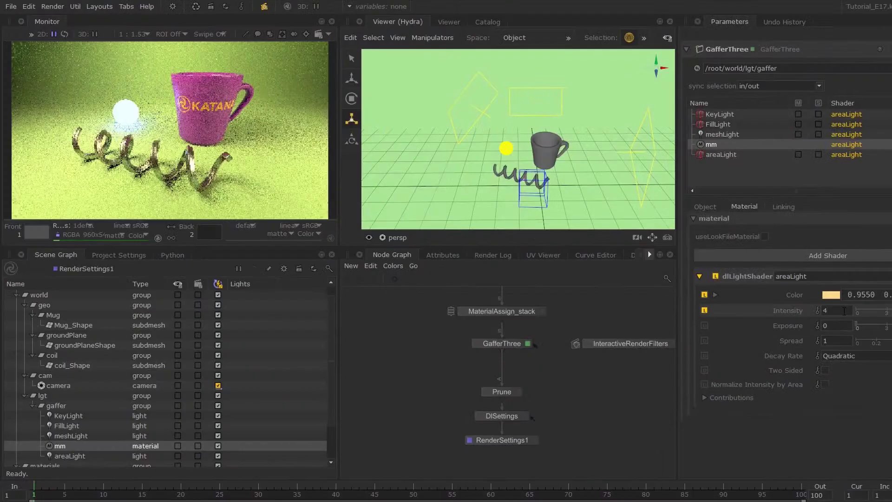
left_click(735, 177)
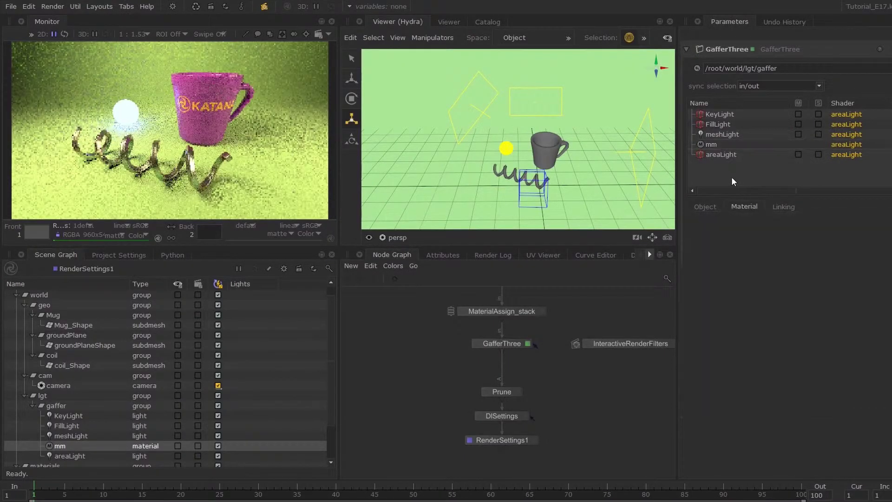
left_click(720, 155)
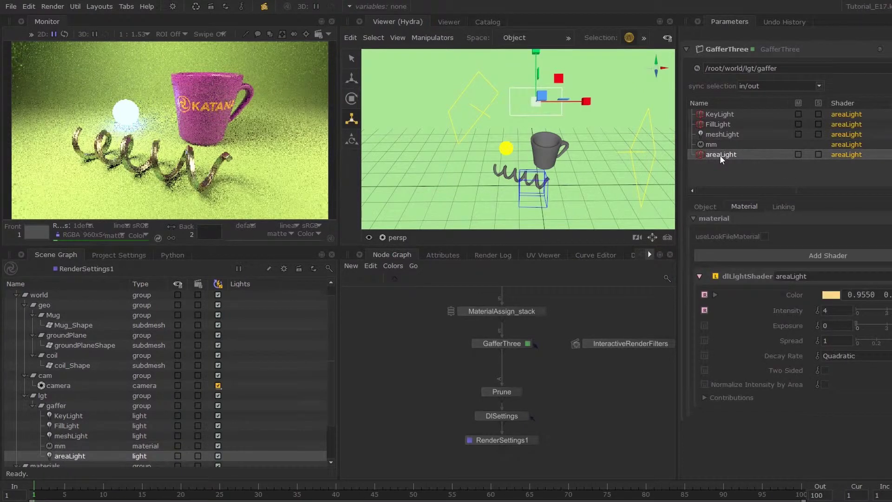
right_click(721, 155)
left_click(753, 199)
right_click(726, 166)
left_click(765, 211)
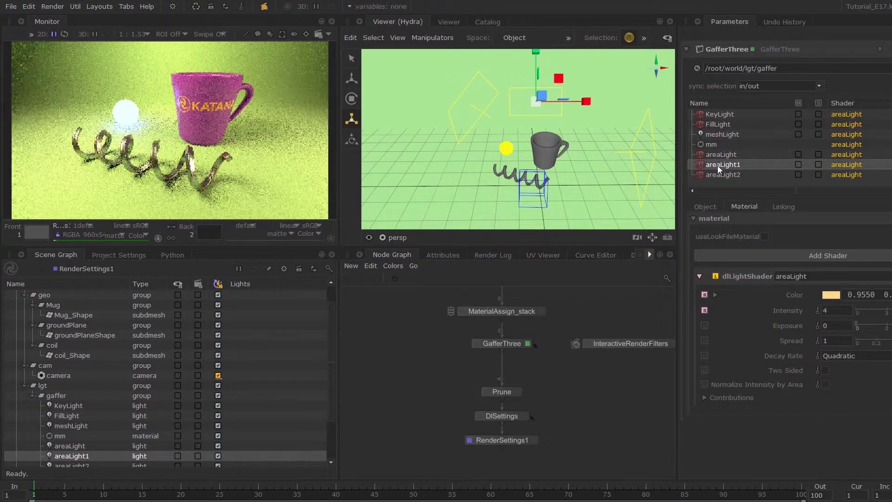
Move areaLight1 to the left and the original areaLight right of the mug, to X 4.94.
key("w")
left_click_drag(536, 101, 451, 101)
left_click(705, 206)
left_click(529, 88)
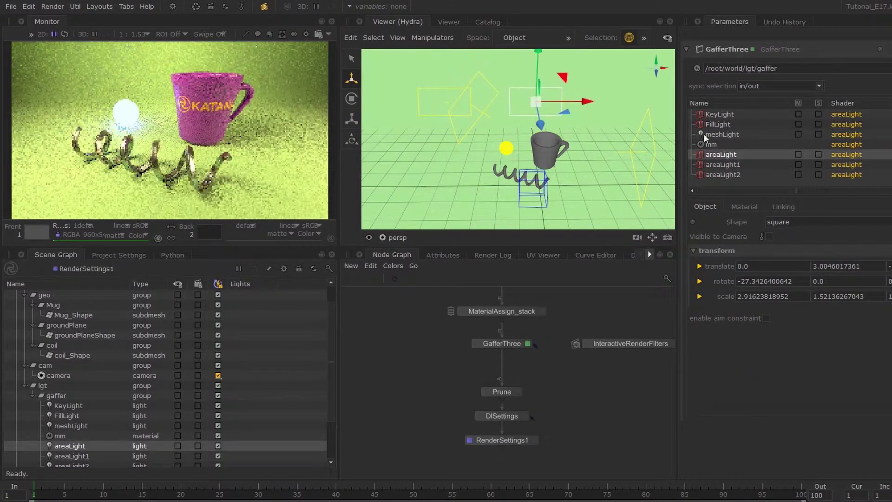
left_click_drag(571, 101, 671, 103)
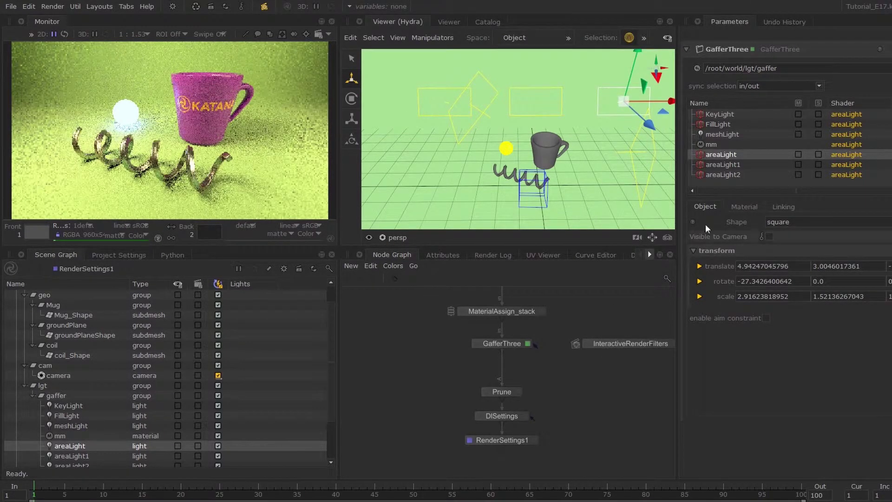
left_click(715, 180)
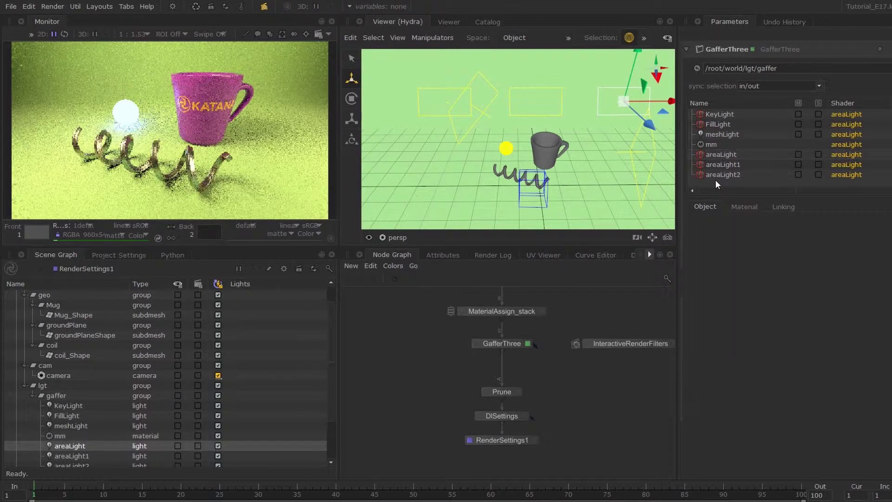
Add a new rig to the gaffer and move the three area lights into it.
right_click(715, 180)
mouse_move(736, 183)
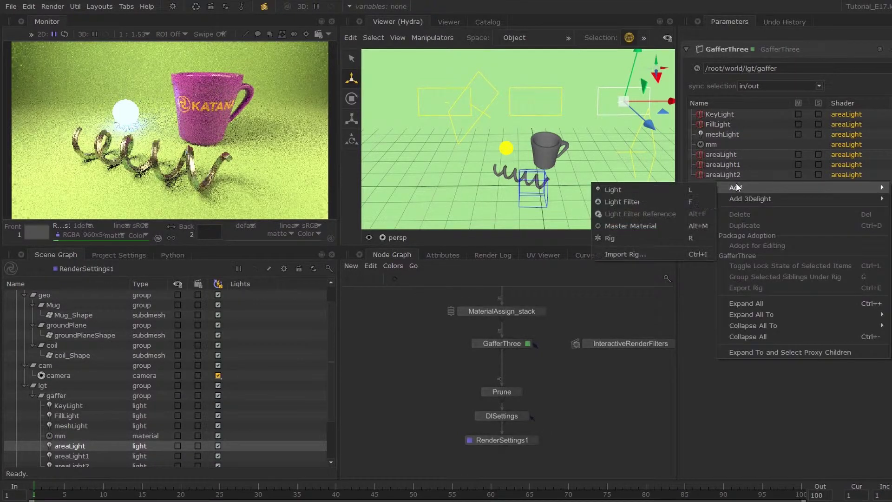
left_click(635, 238)
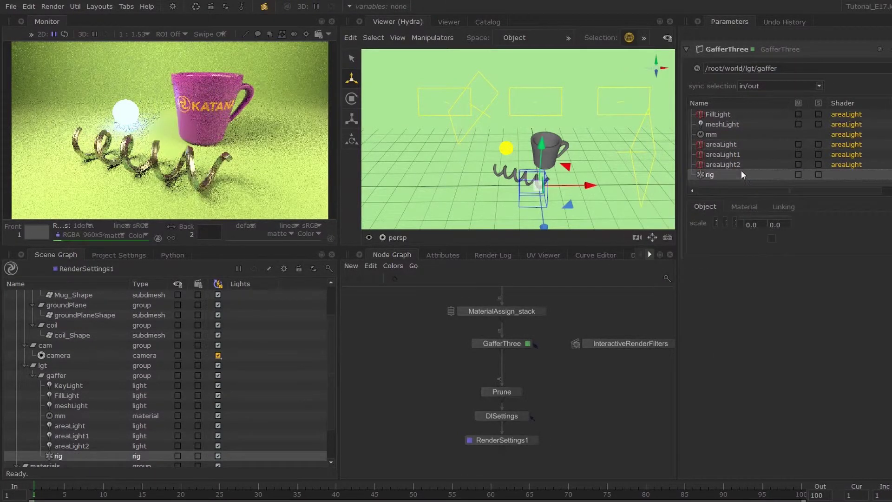
left_click(723, 146)
mouse_move(730, 161)
left_mouse_down()
mouse_move(721, 143)
mouse_move(721, 177)
mouse_move(704, 171)
mouse_move(730, 171)
mouse_move(723, 176)
left_mouse_up()
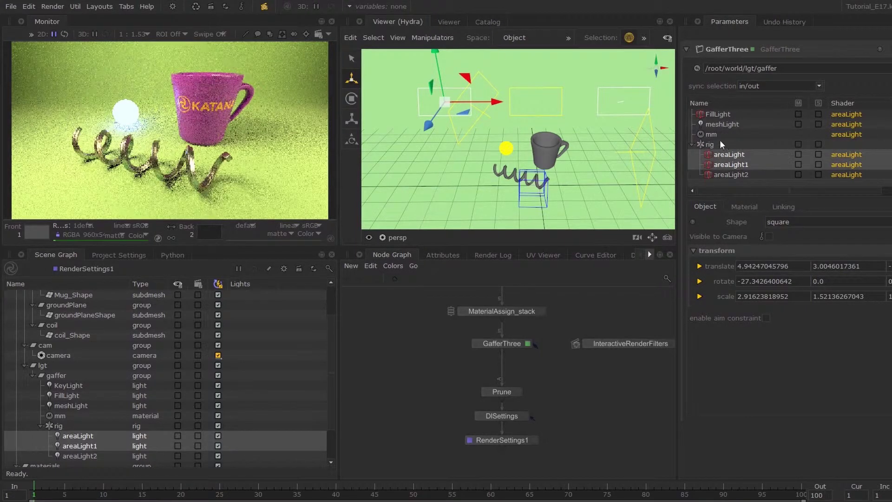
Slide the rig along X and scale it 1.2788 wider around the mug.
left_click(720, 144)
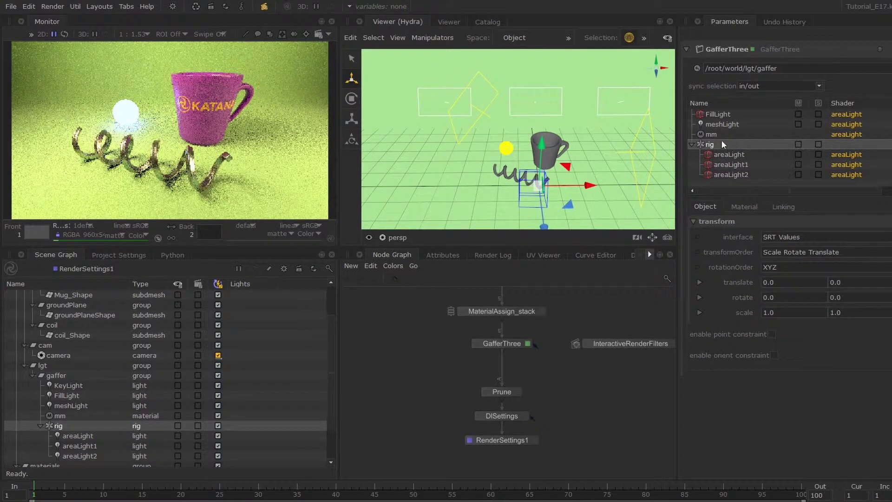
mouse_move(589, 185)
left_mouse_down()
mouse_move(646, 186)
mouse_move(515, 186)
mouse_move(578, 187)
left_mouse_up()
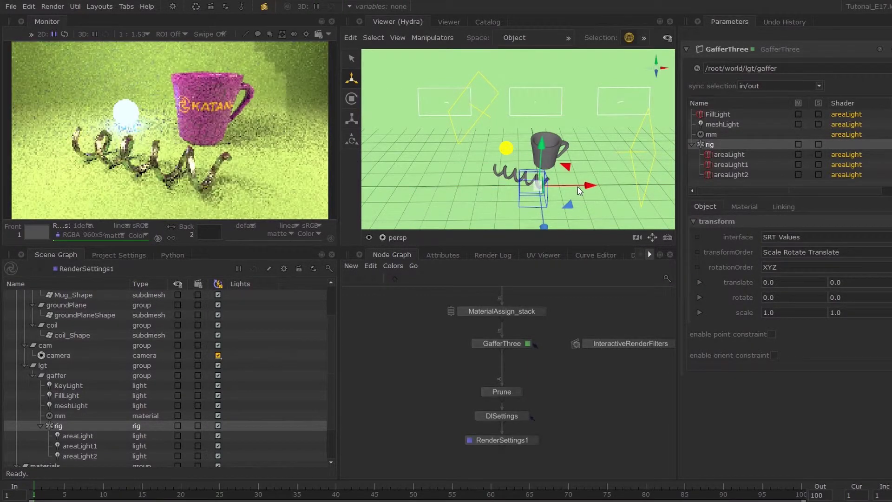
key("r")
left_click_drag(581, 188, 580, 187)
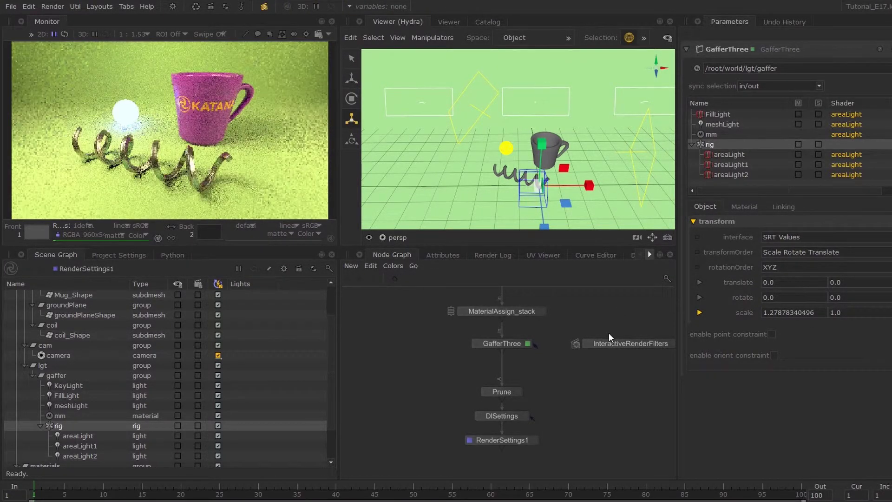
left_click(746, 207)
left_click(728, 154)
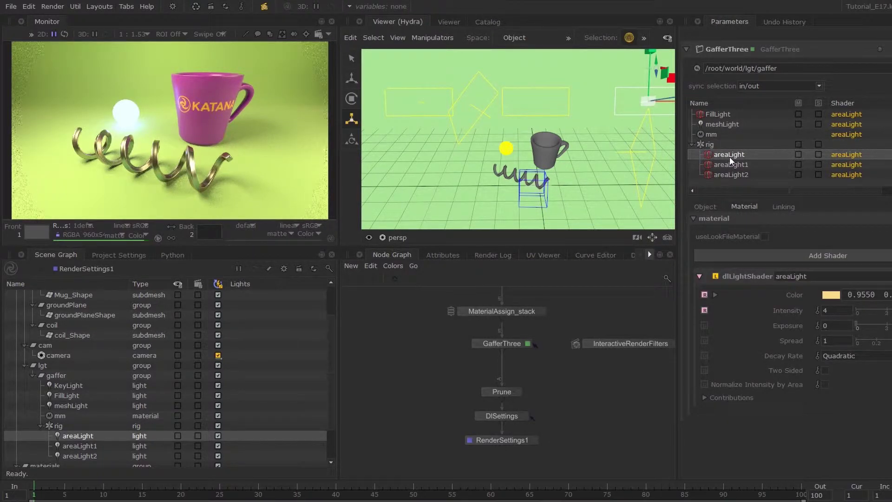
Collapse the rig, add a 3Delight environment light, and expand its dlEnvironmentShader settings.
left_click(694, 144)
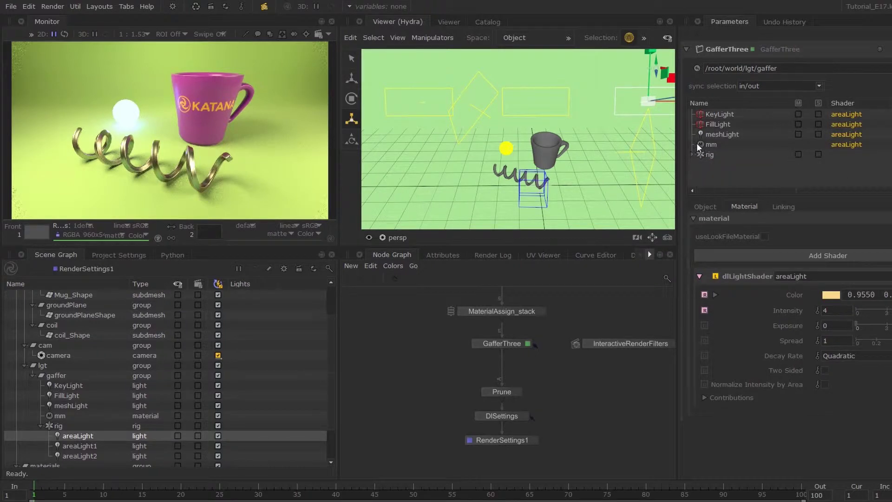
right_click(714, 164)
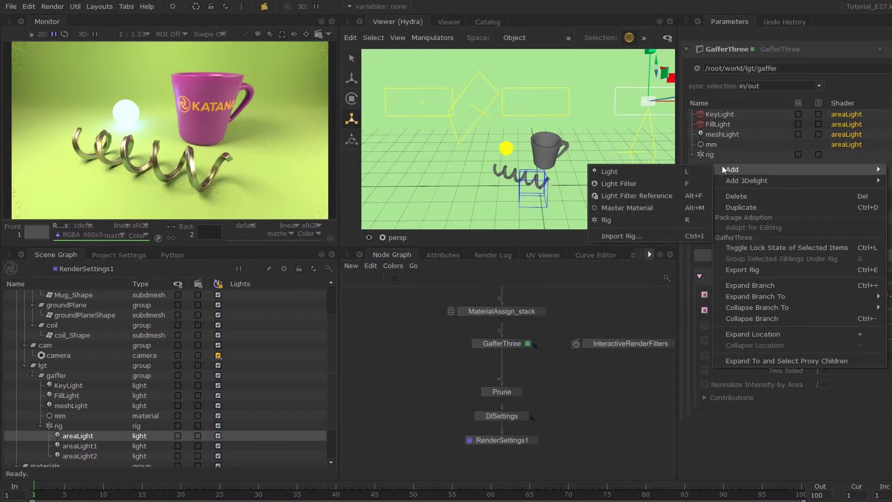
mouse_move(734, 180)
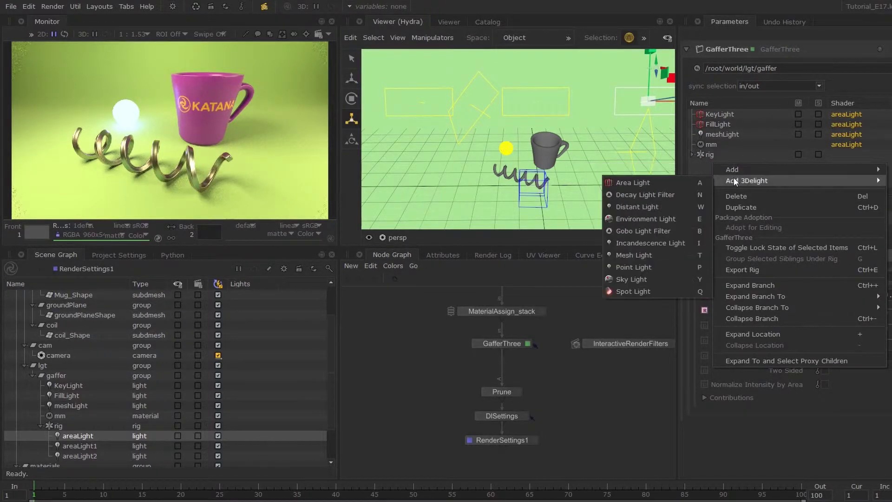
left_click(642, 219)
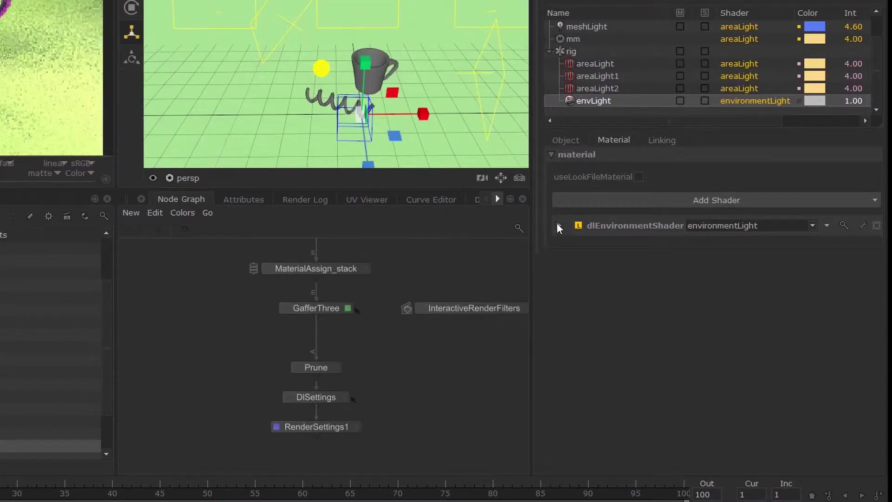
left_click(699, 276)
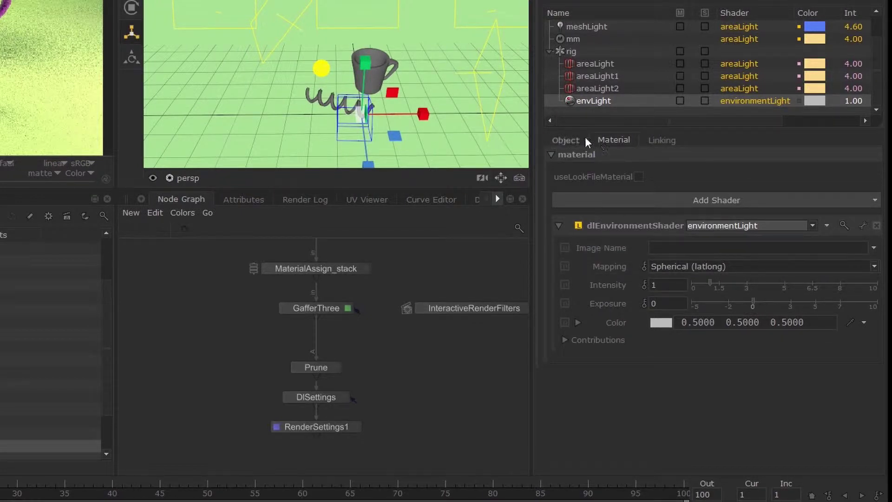
Set envLight's colour to cyan (0.0132, 0.9934, 0.8303).
left_click(661, 322)
left_click_drag(268, 163, 272, 167)
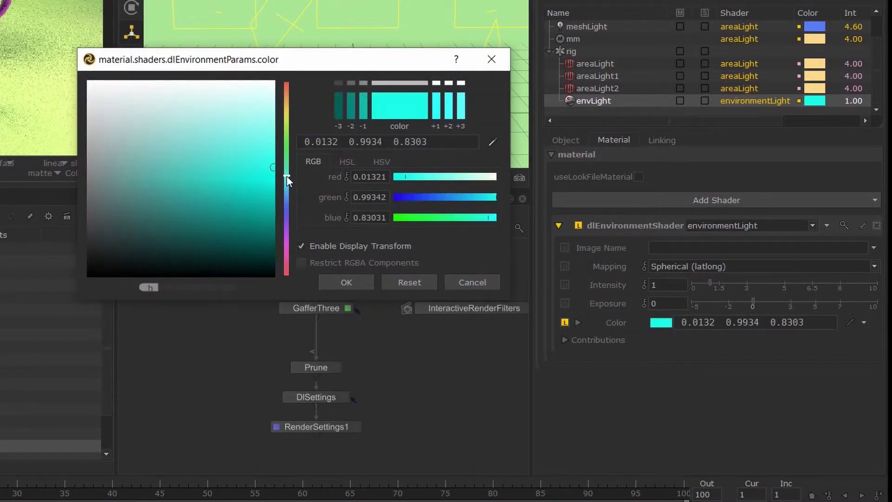
left_click(345, 280)
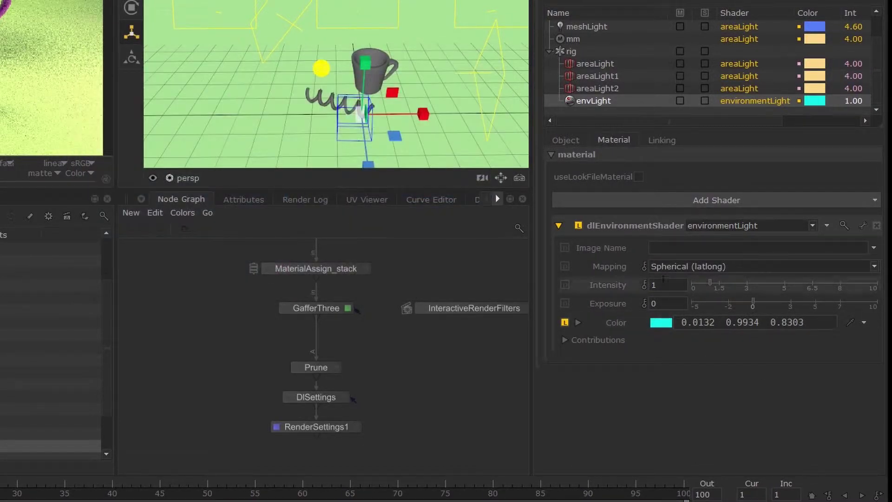
Lower envLight's intensity to 0.08.
double_click(663, 284)
type("0.09")
key("Return")
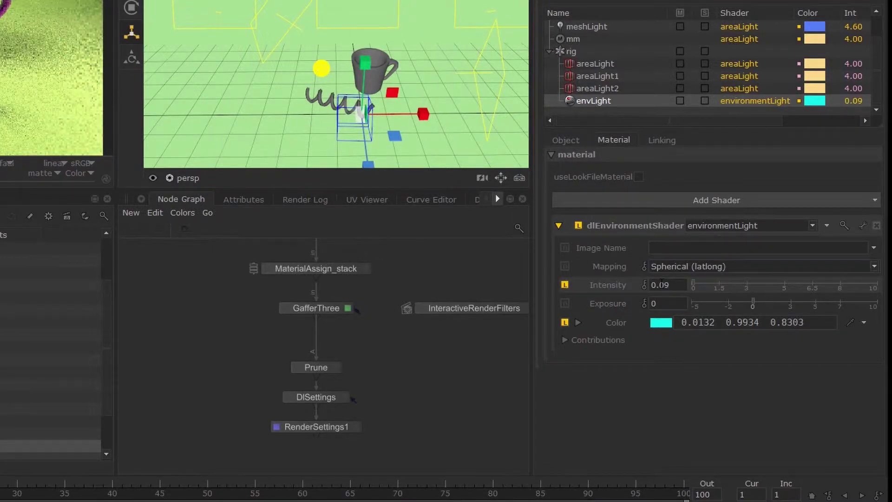
left_click(674, 285)
key("BackSpace")
type("8")
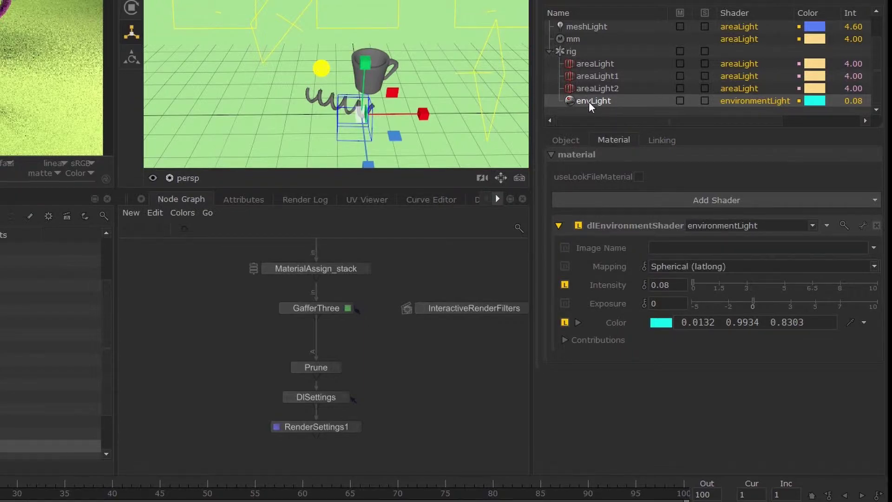
Move envLight out of the rig between mm and rig, and add an area light named RimLight.
left_click_drag(589, 101, 544, 48)
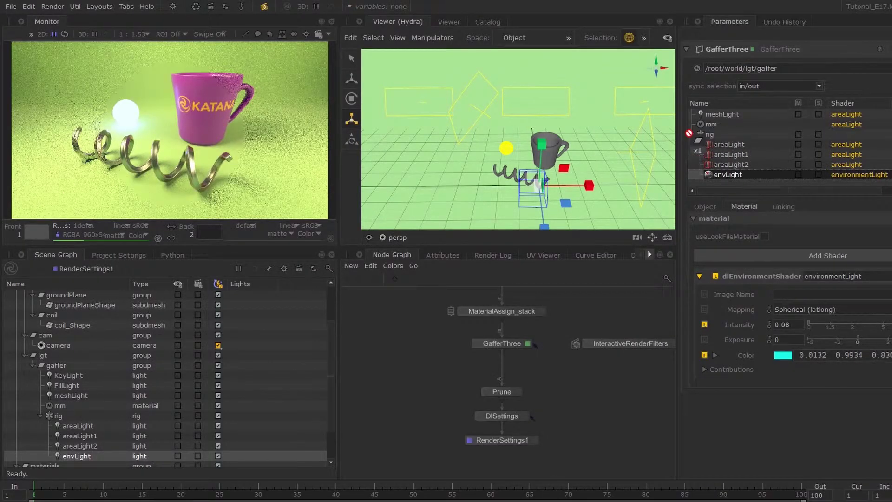
left_click_drag(689, 133, 702, 130)
right_click(718, 146)
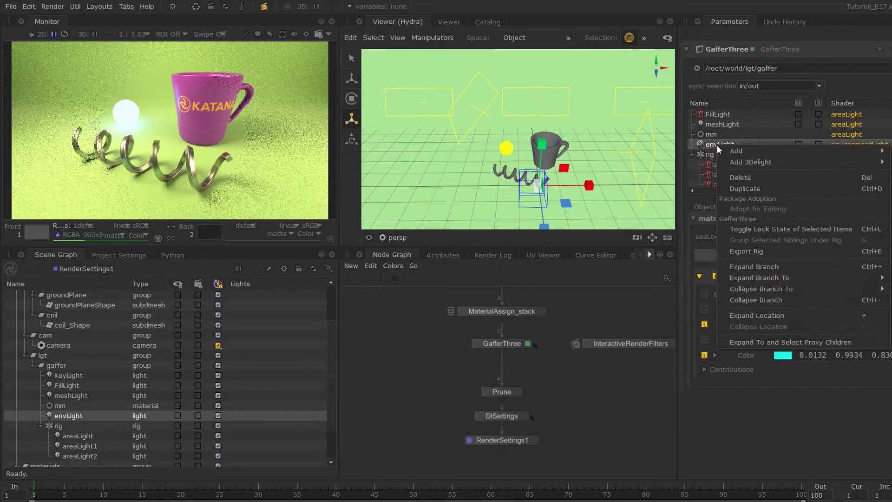
mouse_move(743, 163)
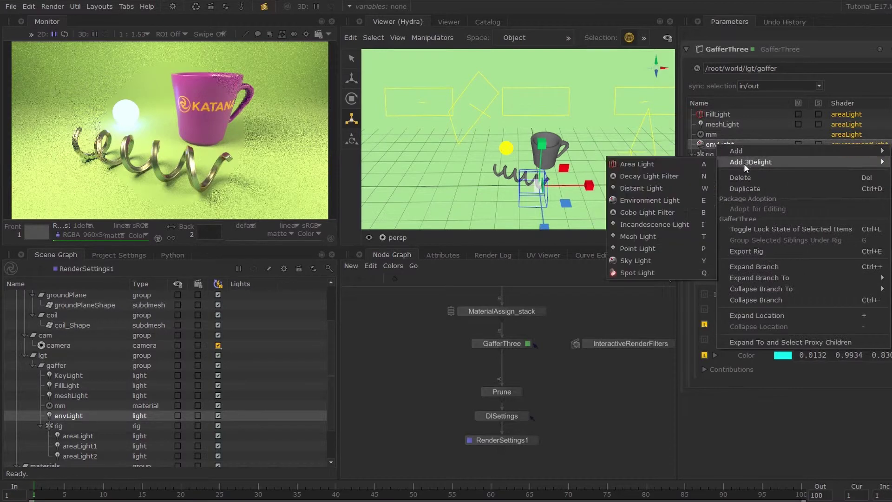
left_click(660, 166)
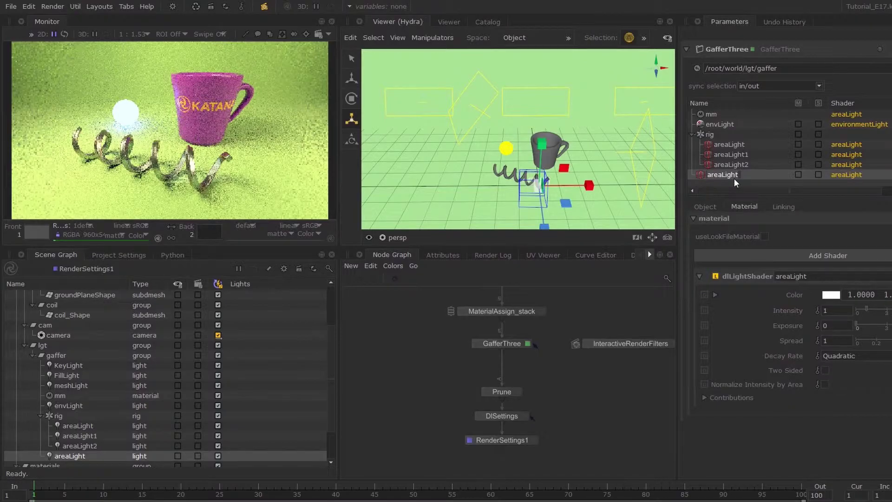
double_click(734, 178)
type("Rim")
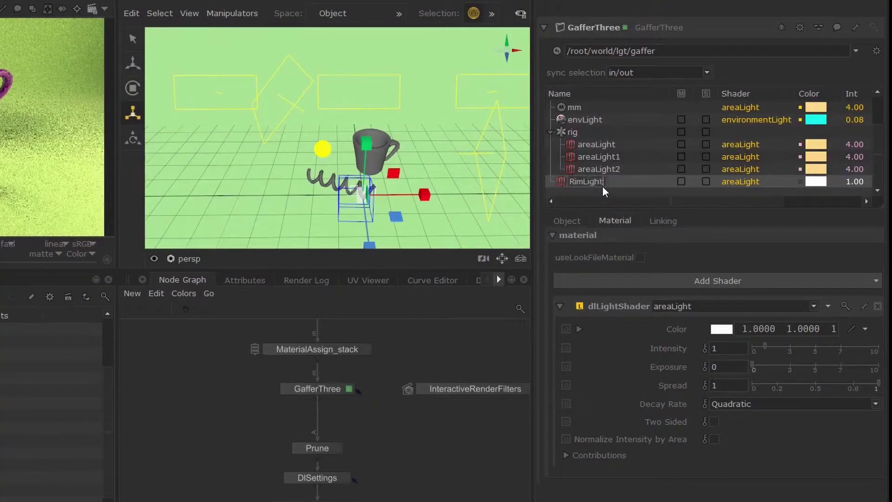
key("Return")
Rename the rig's first area light to BounceLight.
left_click(617, 146)
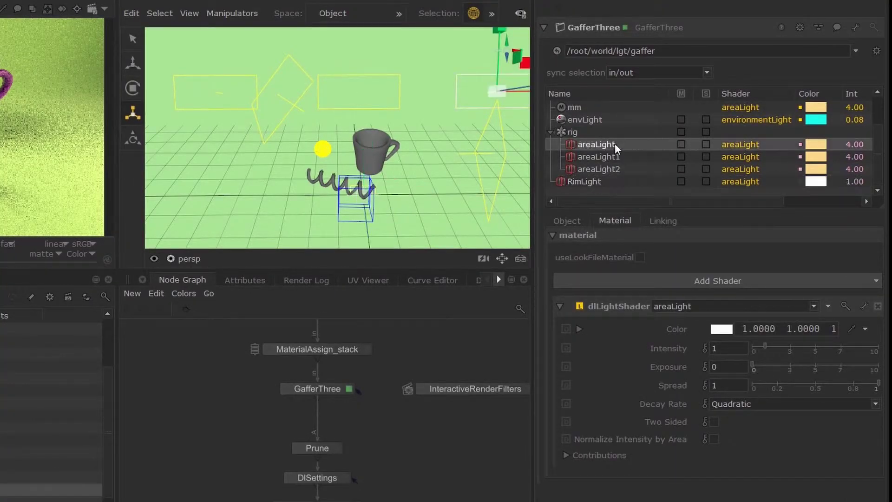
double_click(616, 145)
type("BounceLight")
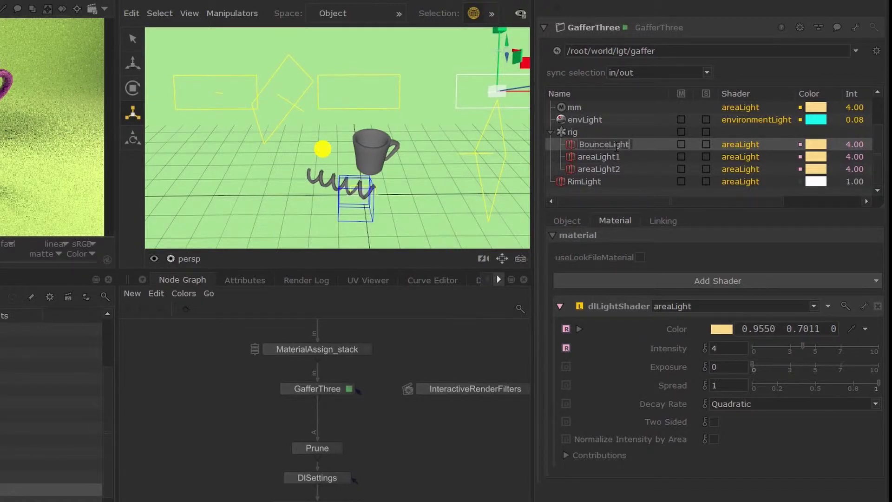
key("Return")
Rename areaLight1 and areaLight2 to BounceLight1 and BounceLight2, then select RimLight.
double_click(616, 146)
left_click(608, 156)
double_click(608, 155)
type("BounceLight")
key("Return")
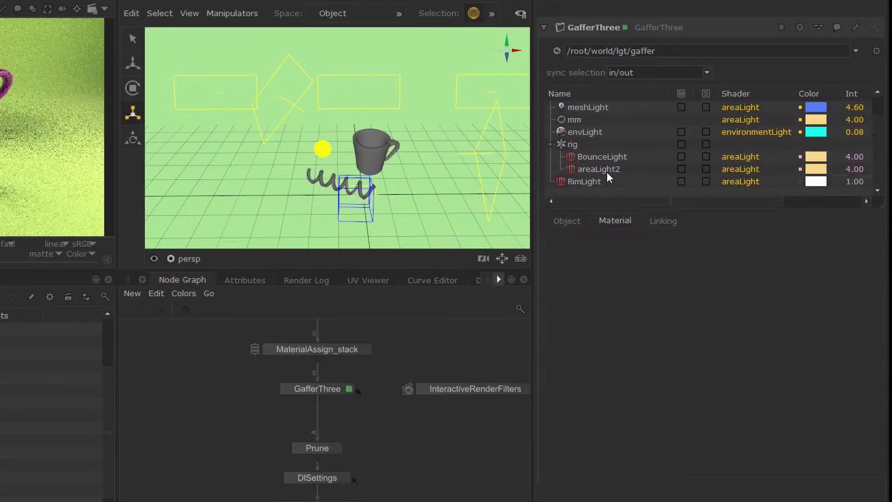
double_click(610, 169)
type("BounceLight")
type("2")
key("Return")
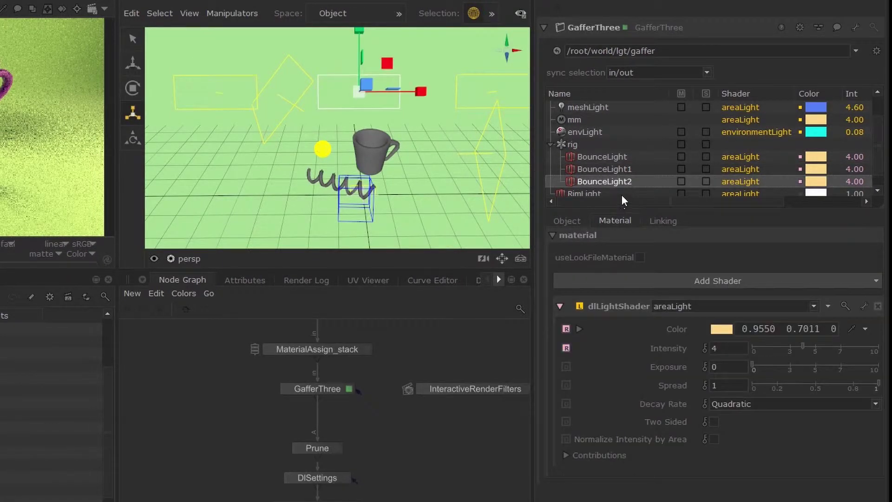
scroll(621, 195, "down", 1)
left_click(573, 181)
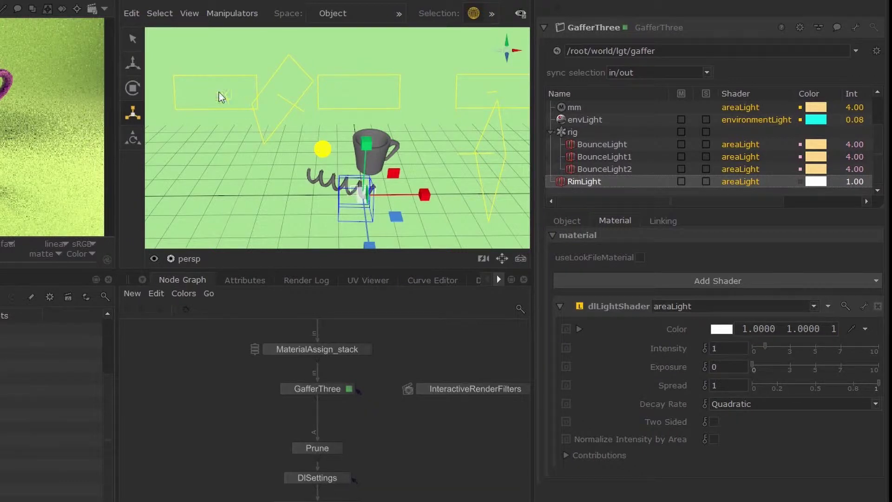
Move the RimLight in close behind the mug and rotate it to face the mug.
left_click(132, 65)
left_click_drag(421, 194, 398, 160, "alt")
key("e")
key("w")
key("r")
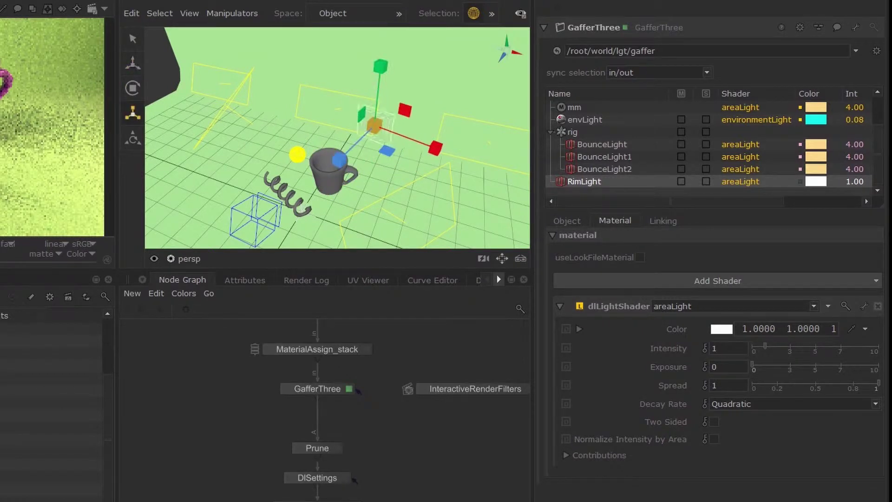
left_click_drag(357, 150, 374, 147, "alt")
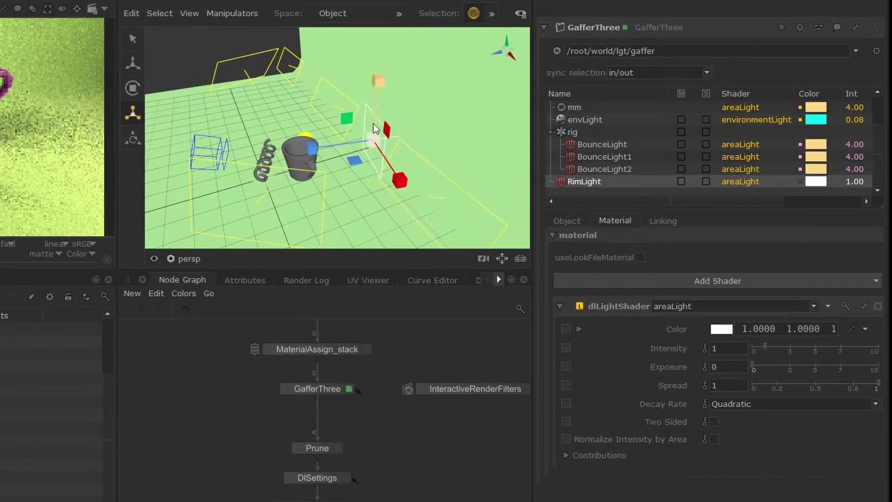
key("w")
key("e")
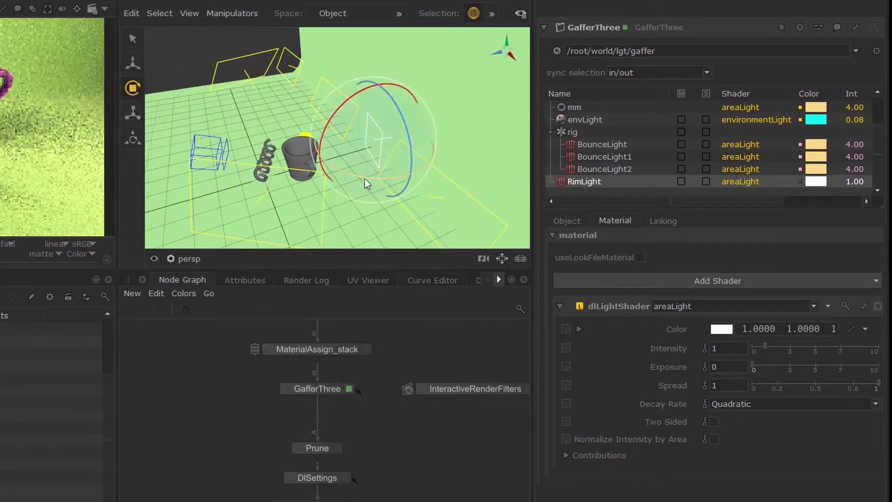
key("w")
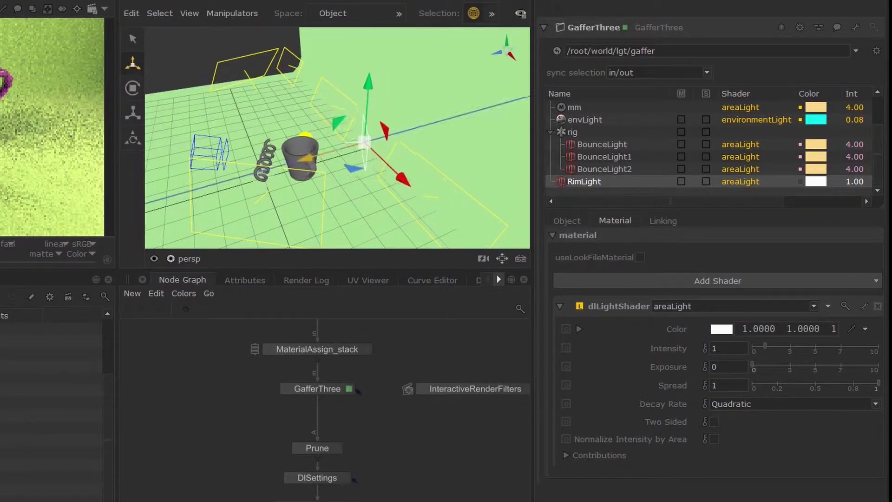
left_click_drag(364, 169, 378, 139, "alt")
key("e")
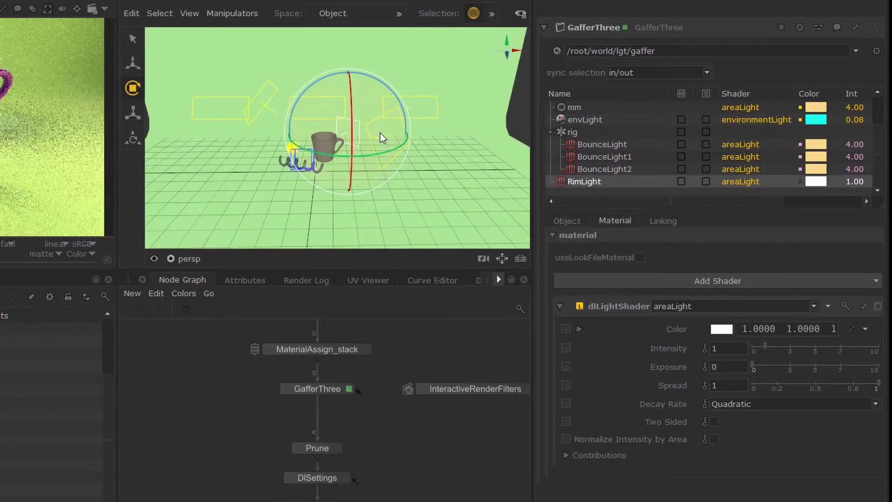
Give RimLight a cyan-green colour (0.3053, 0.9115, 0).
left_click(723, 334)
left_click_drag(287, 235, 285, 261)
left_click(244, 203)
left_click(356, 362)
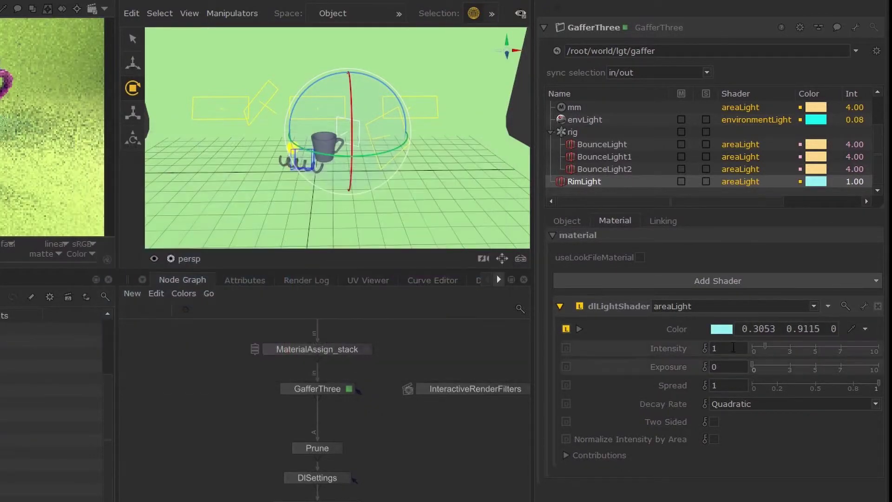
Set RimLight's intensity to 2 and nudge it slightly left along X.
left_click(730, 348)
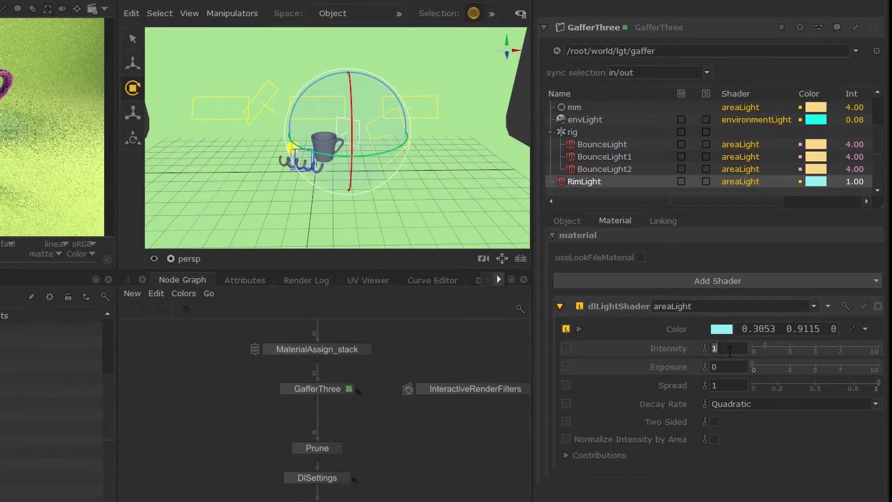
type("2")
key("Return")
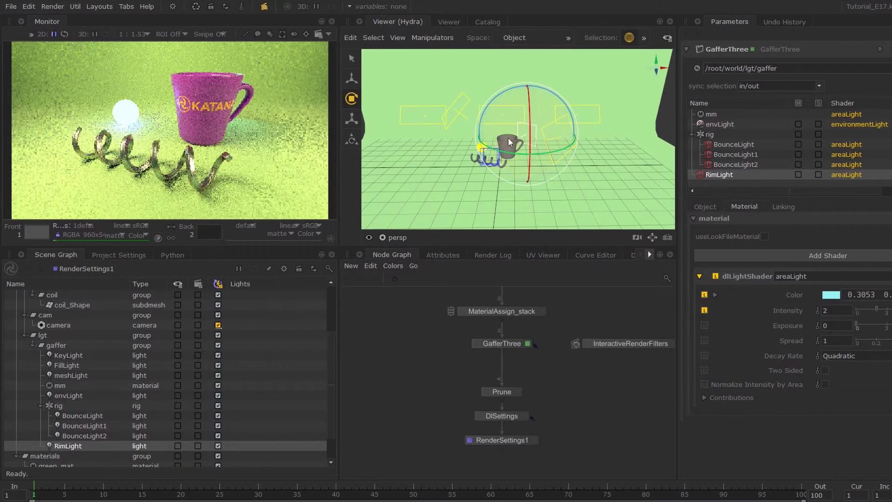
key("w")
mouse_move(520, 141)
left_mouse_down("alt")
mouse_move(542, 147)
mouse_move(511, 153)
left_mouse_up("alt")
left_click_drag(586, 130, 576, 130)
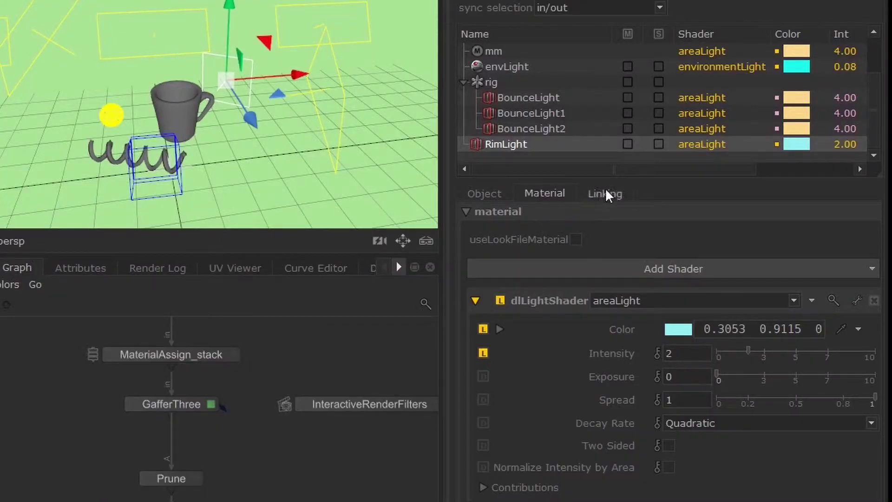
Add groundPlaneShape to RimLight's light-linking off list and re-render the scene.
left_click(613, 200)
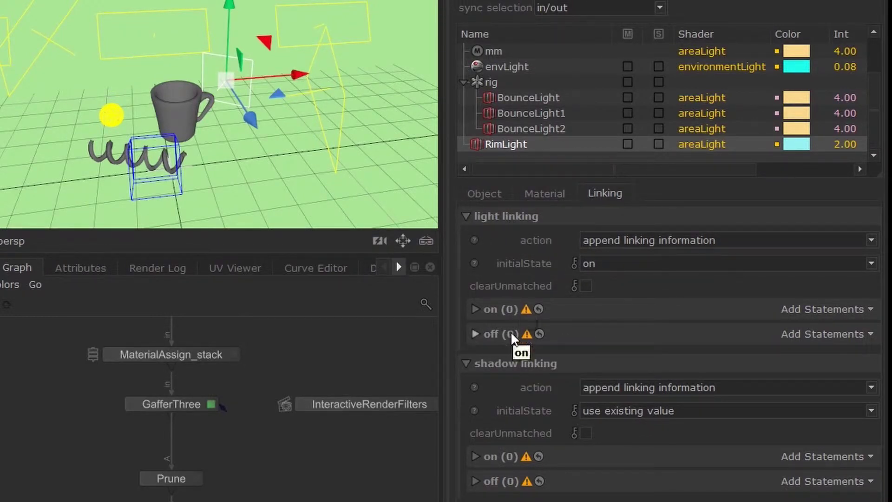
left_click(496, 337)
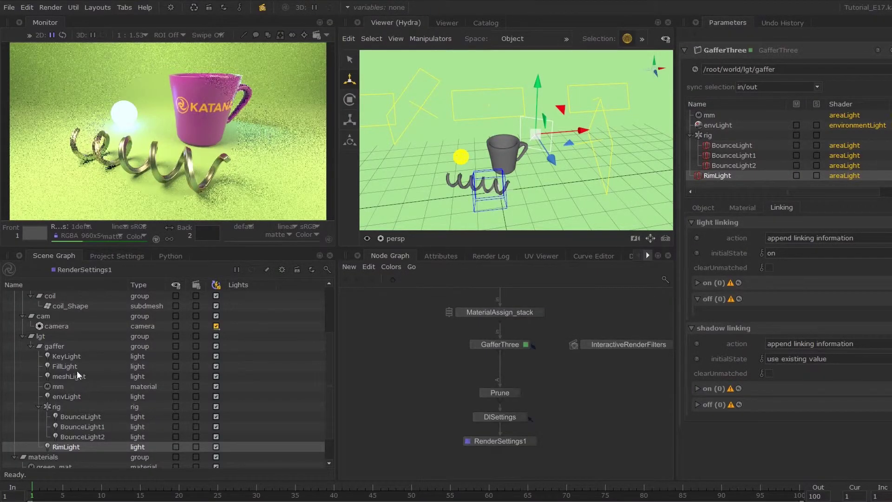
scroll(76, 370, "up", 3)
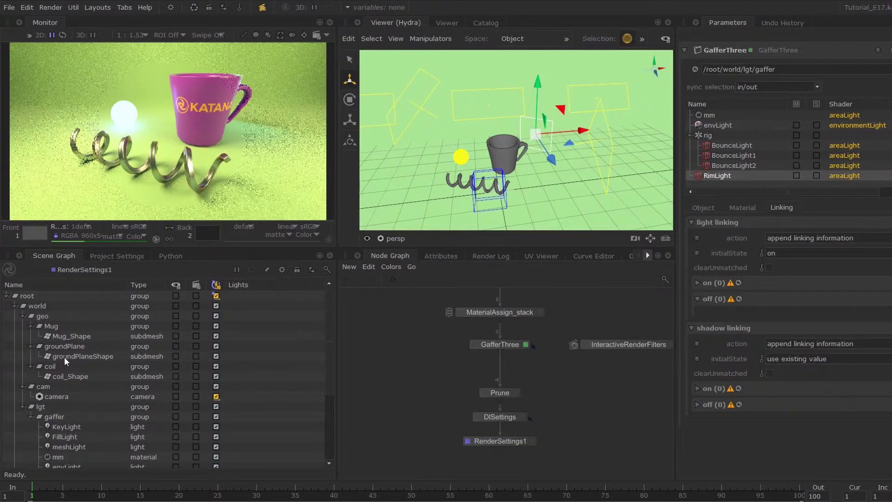
left_click_drag(65, 356, 891, 296)
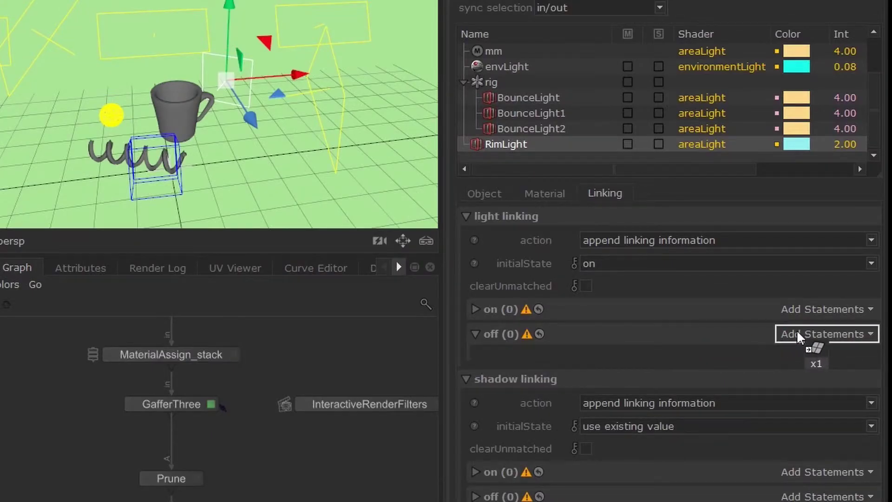
left_click_drag(797, 331, 796, 331)
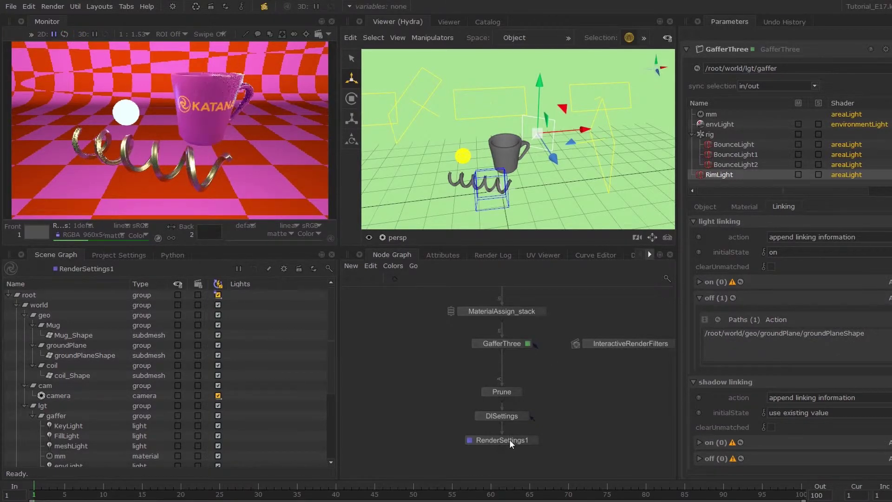
key("p")
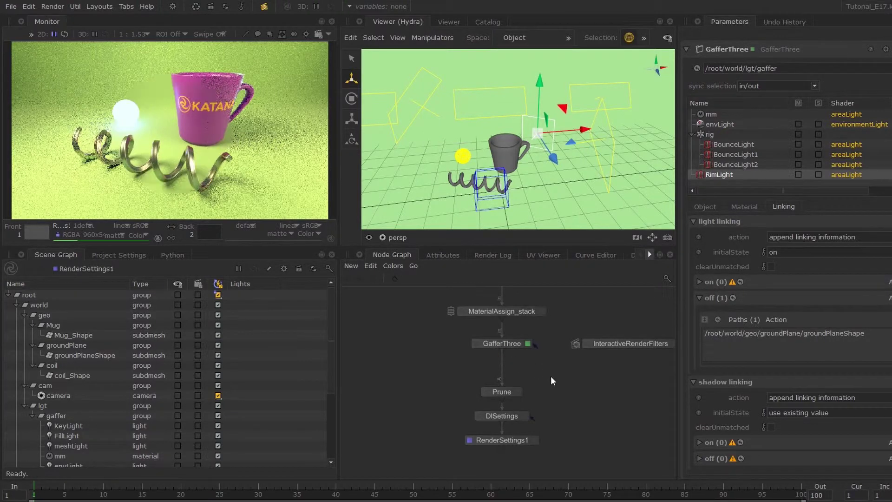
Insert a new GafferThree1 node between GafferThree and Prune.
middle_click_drag(550, 369, 552, 361)
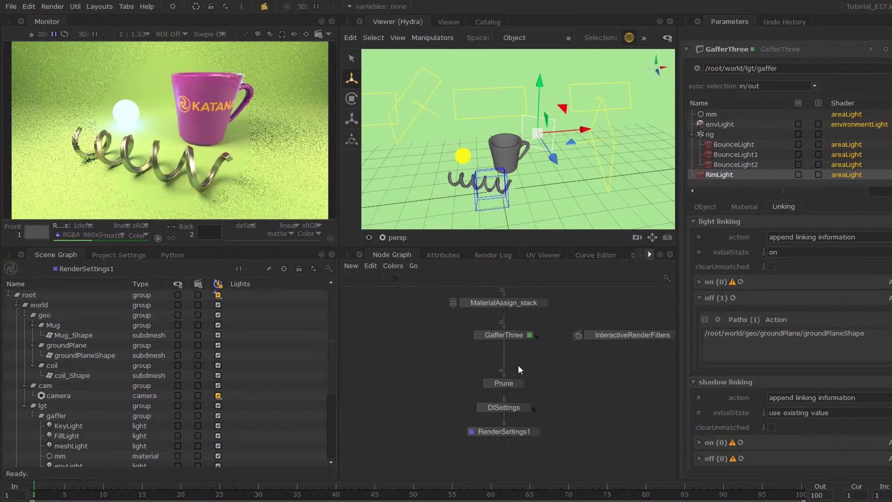
key("Tab")
type("gaffer")
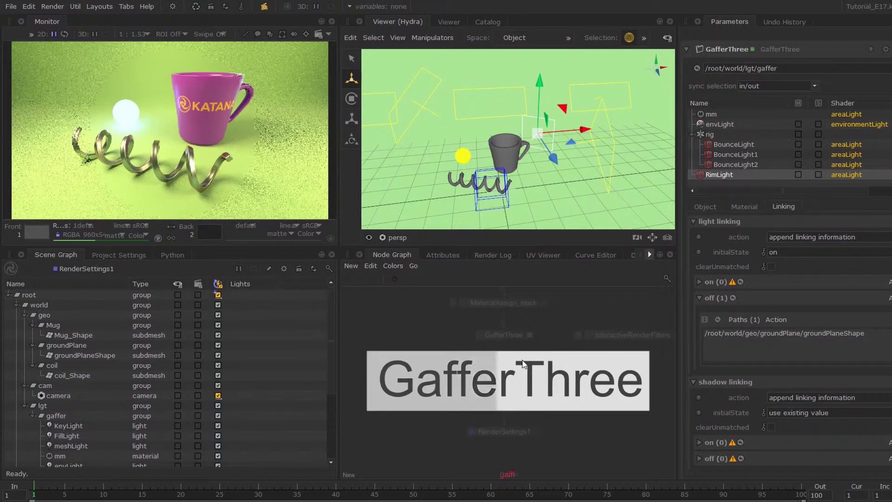
left_click(522, 362)
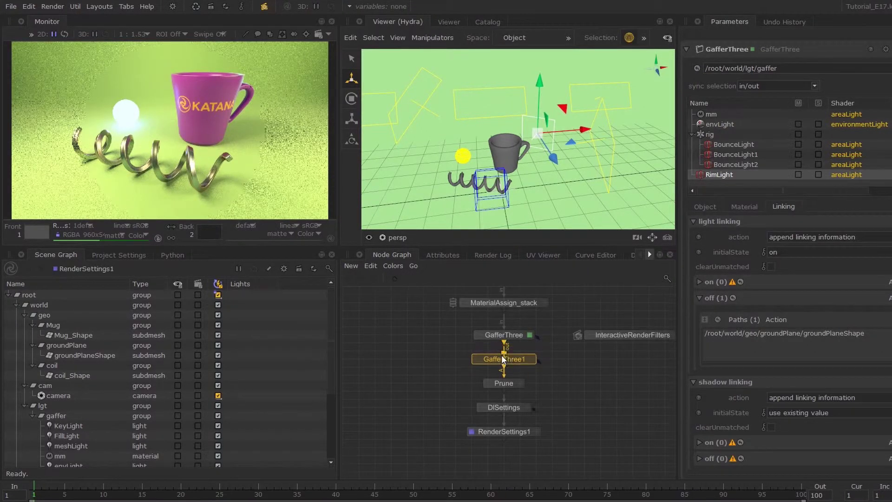
left_click(506, 361)
Edit GafferThree1 and show the incoming lights from upstream.
key("e")
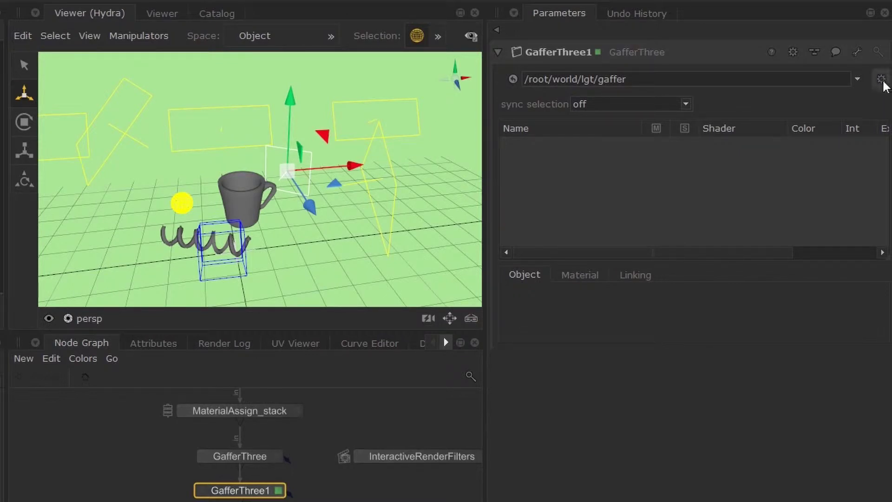
left_click(882, 79)
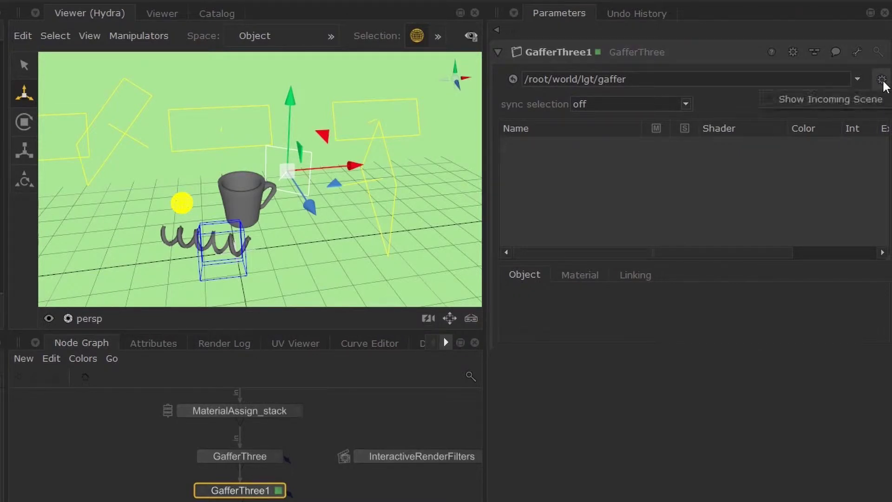
left_click(860, 102)
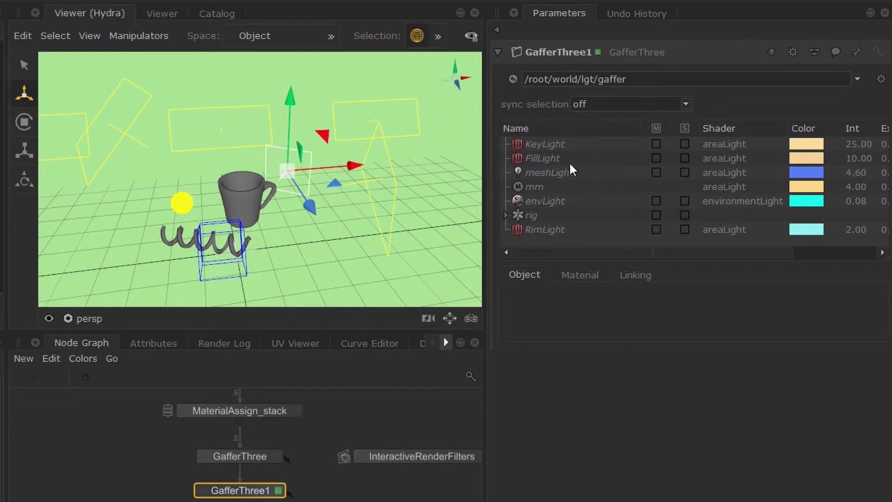
Adopt KeyLight for editing in GafferThree1 and show its Material settings.
left_click(552, 143)
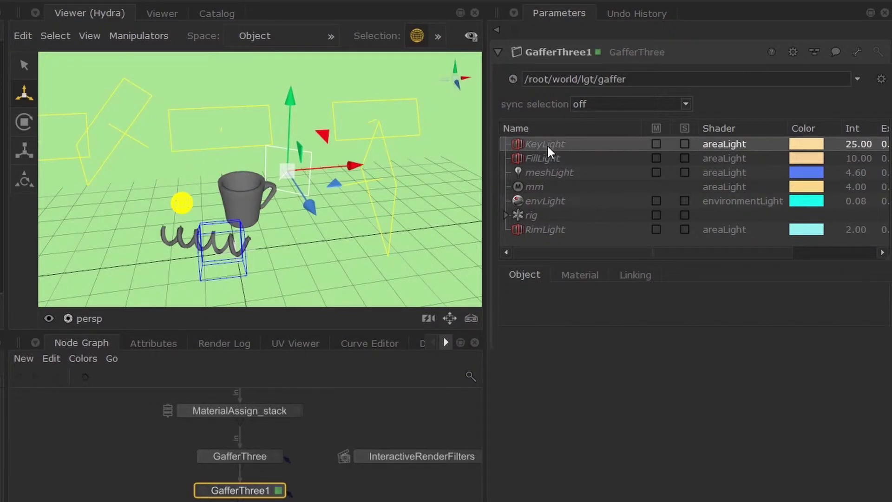
right_click(549, 144)
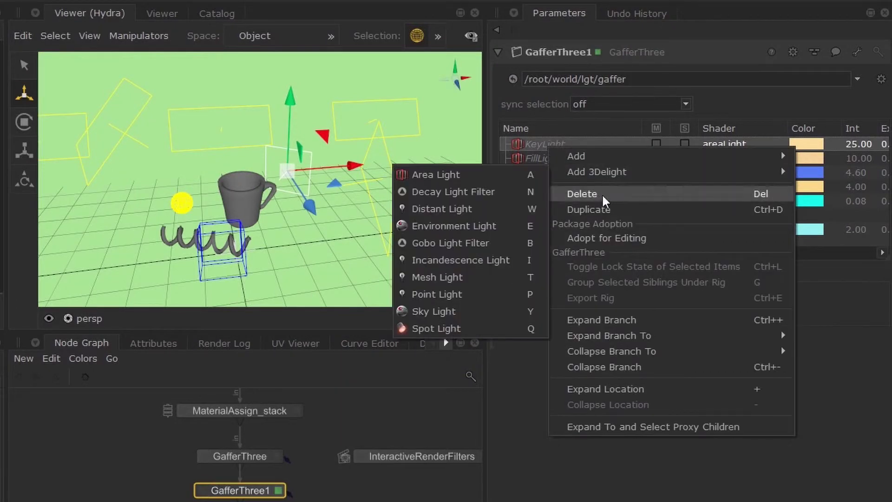
left_click(625, 237)
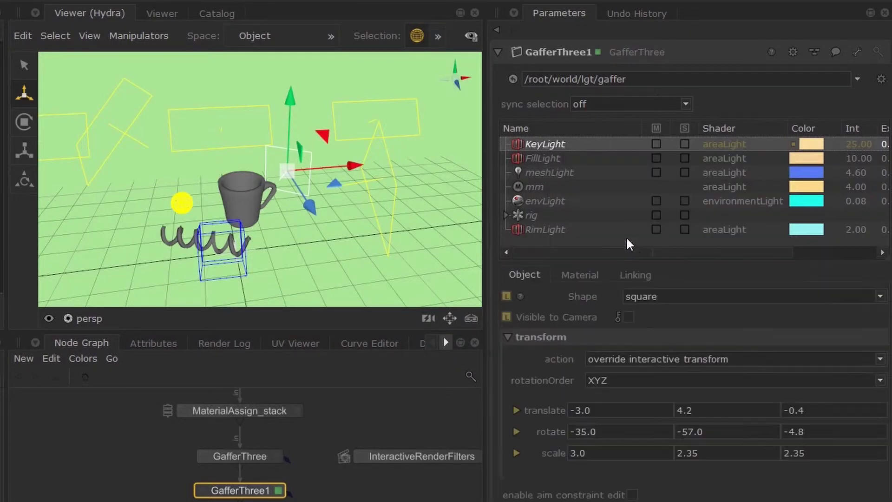
left_click(581, 274)
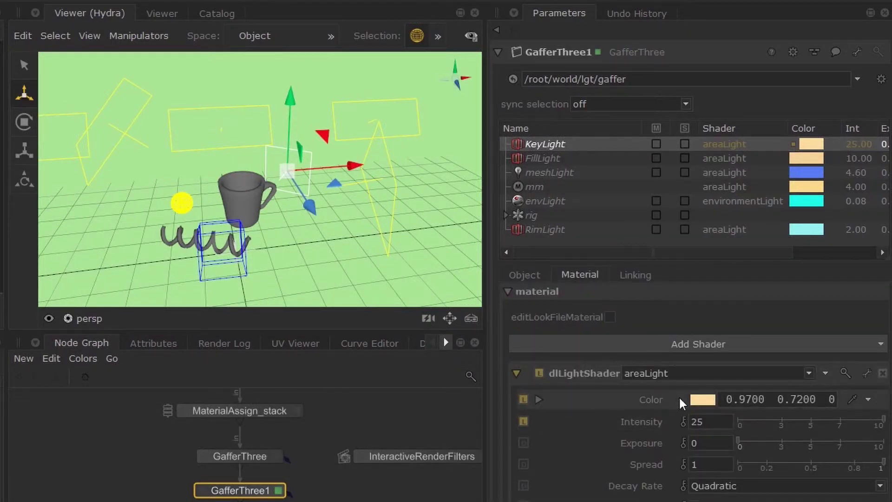
Try a yellow-green KeyLight colour, then revert it to the original peach.
left_click(705, 400)
left_click(102, 331)
left_click(202, 395)
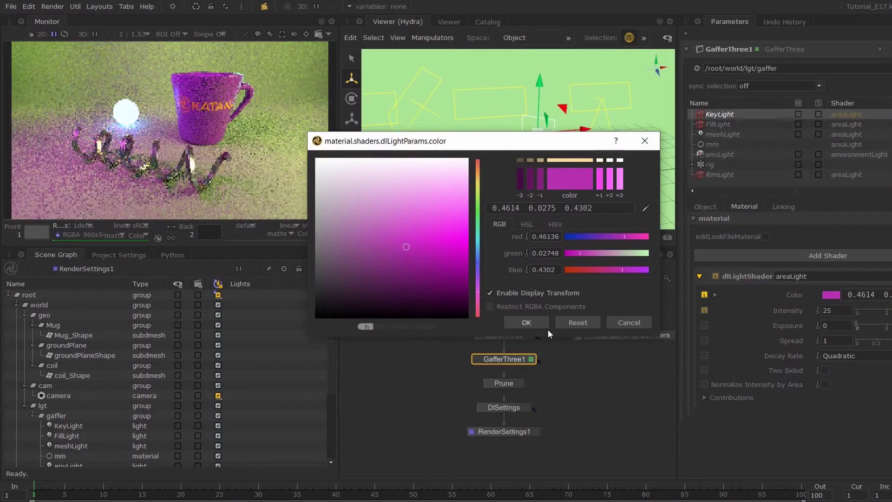
left_click(418, 225)
left_click(477, 220)
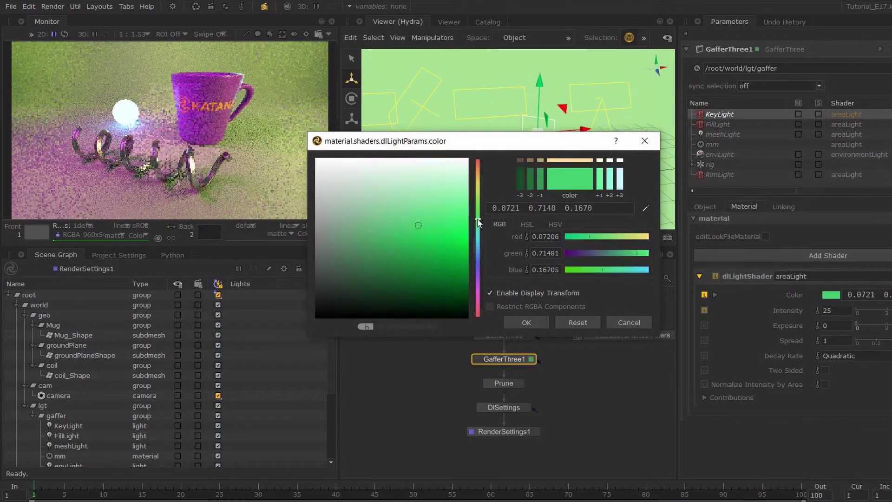
left_click_drag(478, 219, 479, 186)
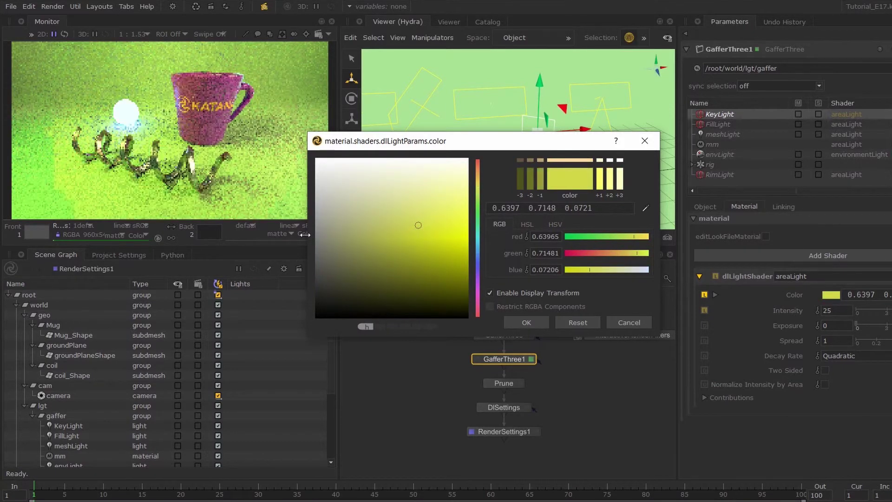
left_click(527, 323)
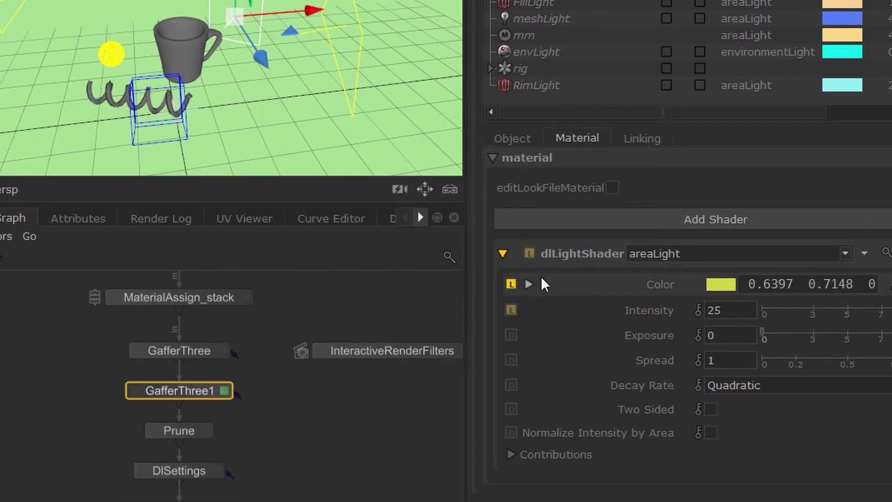
left_click(511, 284)
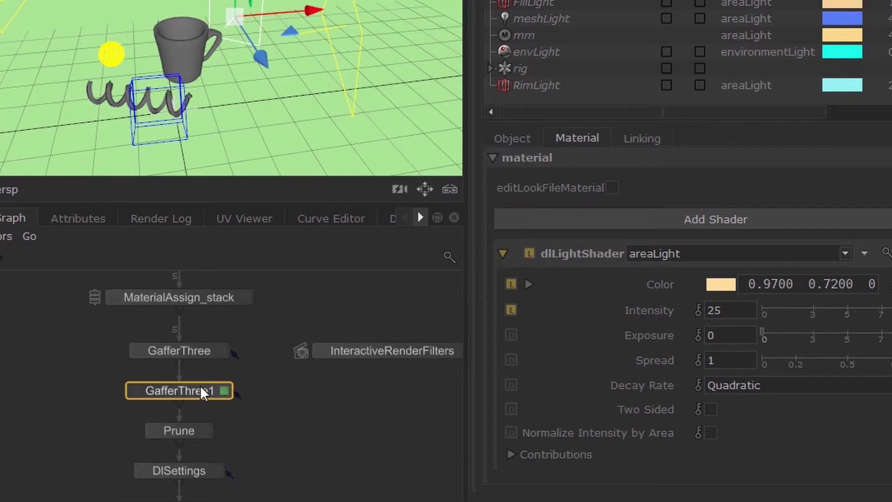
Delete GafferThree1 and make the original GafferThree the edited node.
key("Delete")
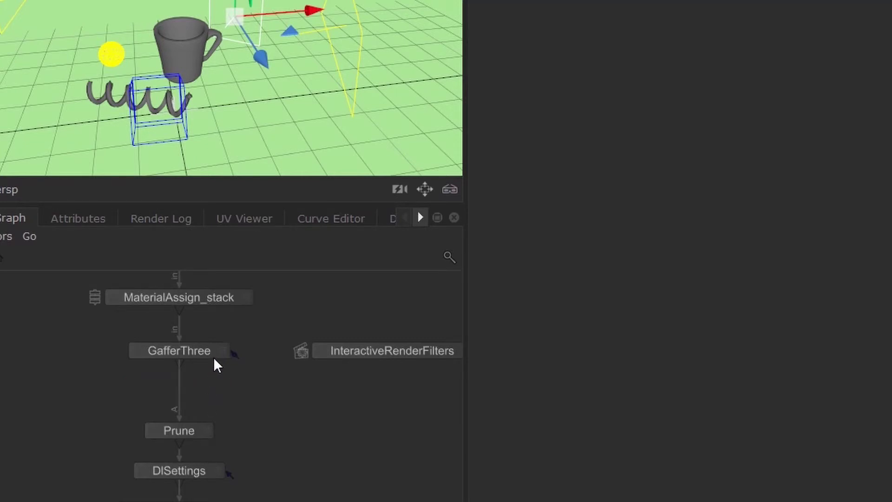
left_click(223, 352)
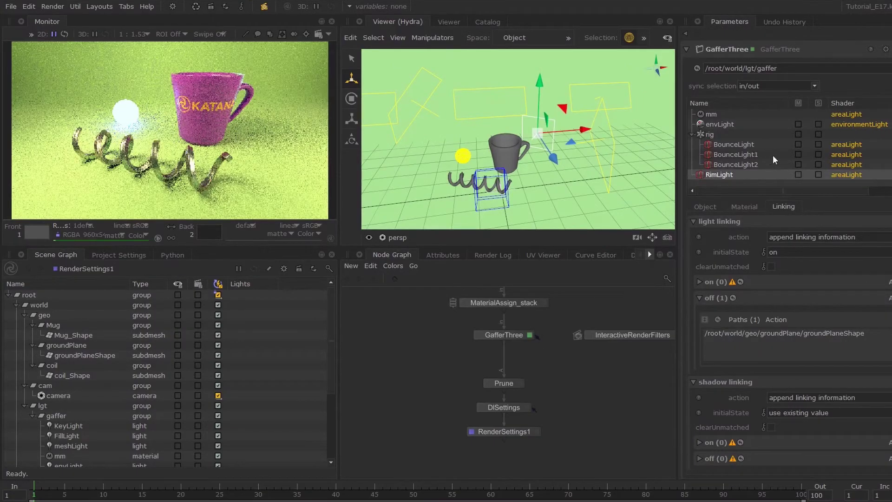
scroll(759, 152, "up", 1)
scroll(726, 138, "down", 1)
Export the bounce-light rig from GafferThree.
right_click(715, 135)
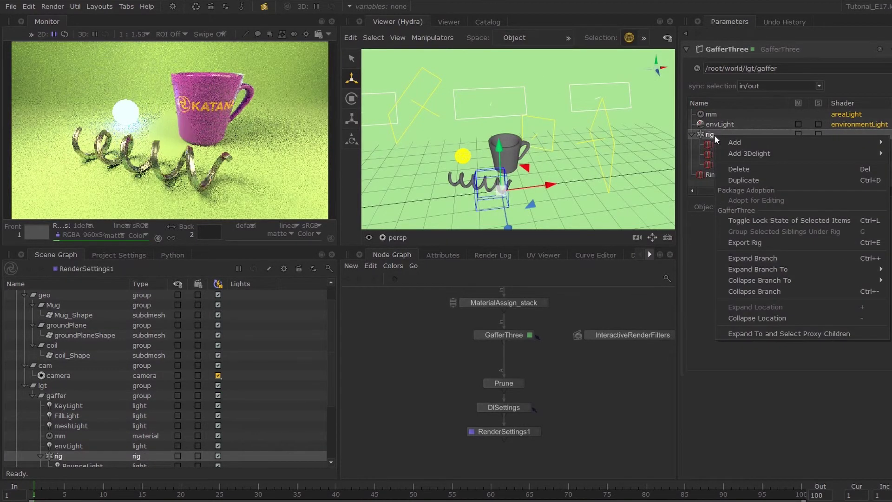
mouse_move(763, 268)
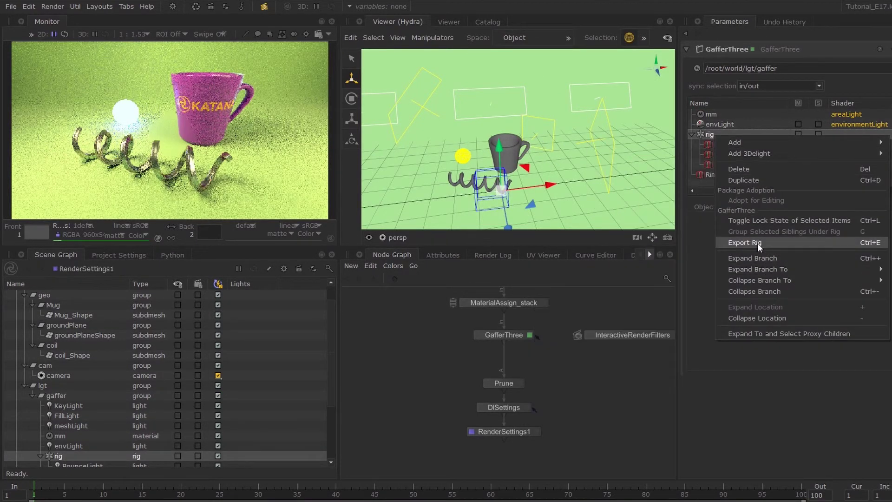
left_click(713, 121)
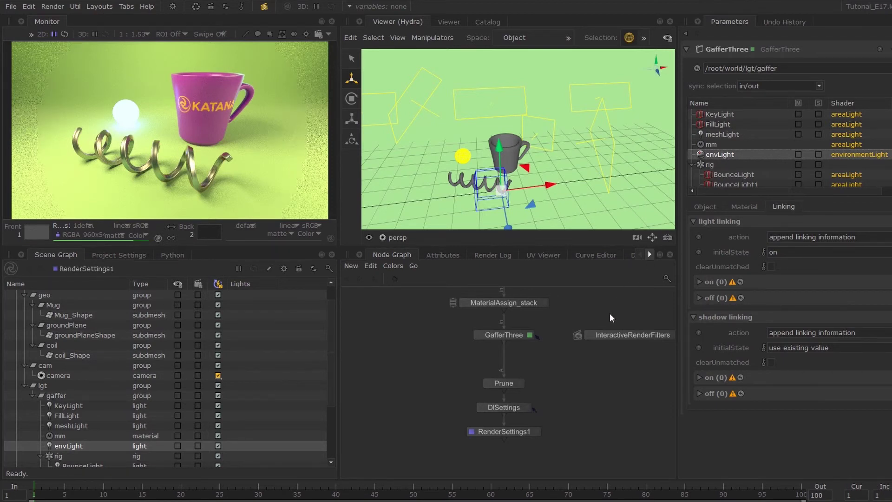
scroll(610, 314, "down", 5)
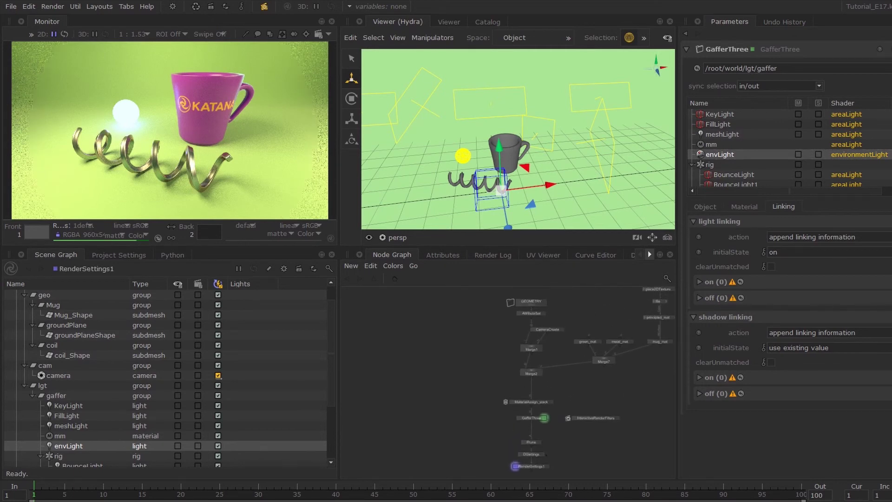
scroll(586, 397, "down", 5)
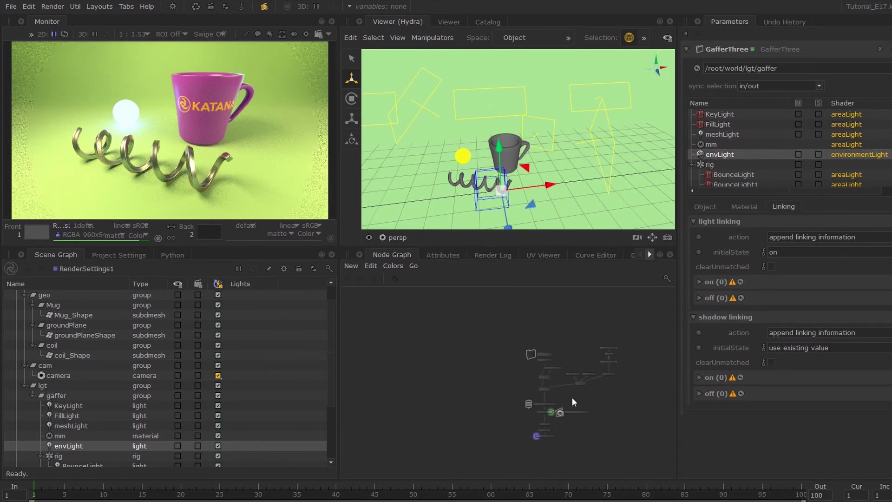